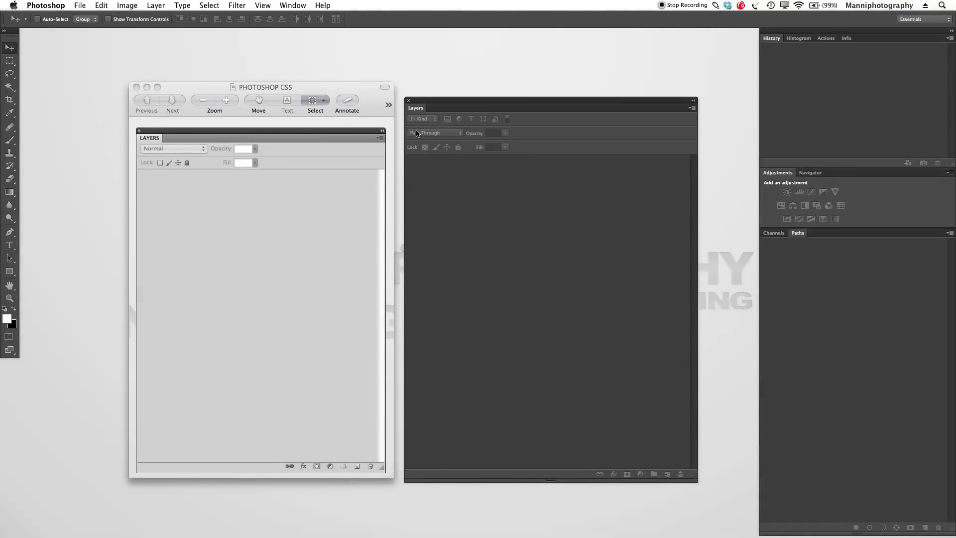
Close the PHOTOSHOP CS5 comparison window and reposition the floating Layers panel over the empty workspace
{"action": "left_click", "coordinate": [136, 87]}
{"action": "left_click_drag", "start_coordinate": [439, 106], "coordinate": [312, 103]}
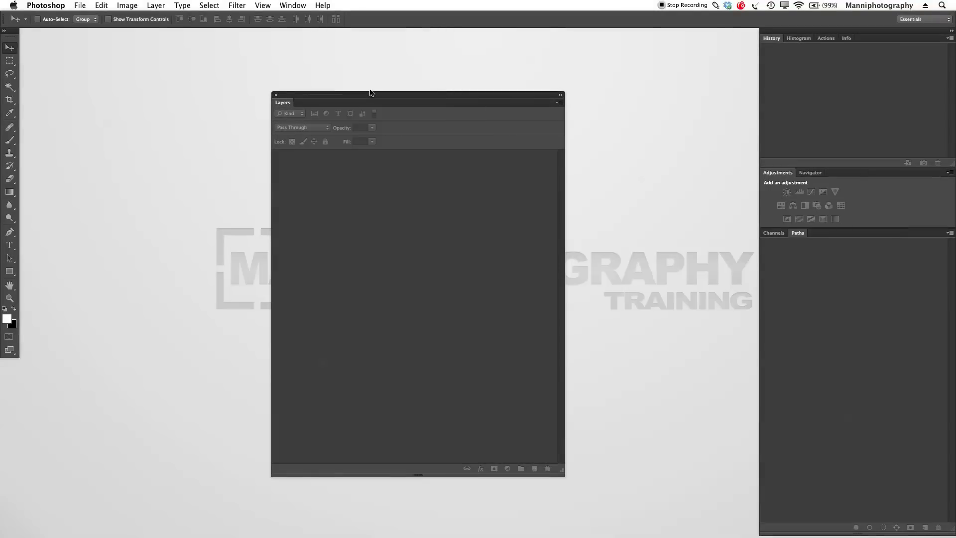
{"action": "left_click_drag", "start_coordinate": [371, 96], "coordinate": [504, 85]}
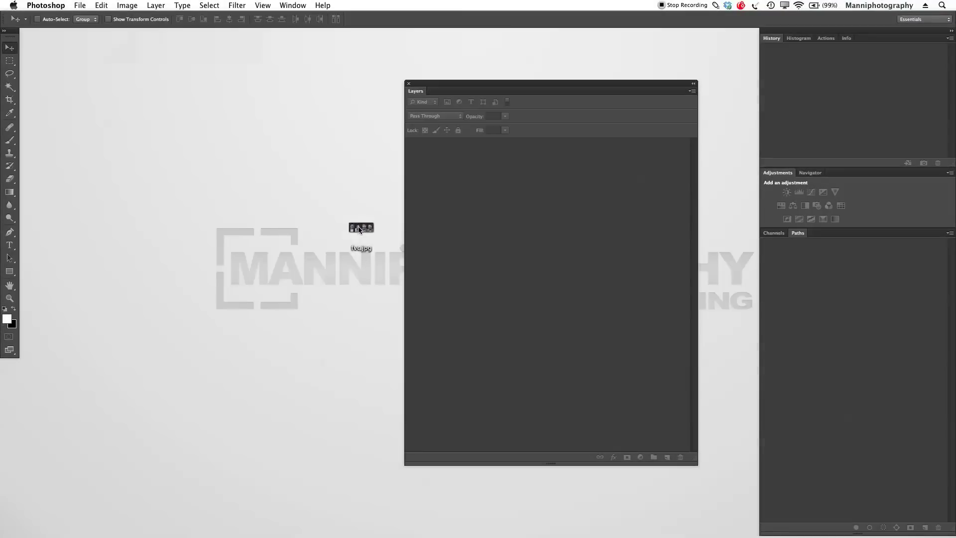
Open fvc.jpg in Photoshop, switch it to full screen mode and place the image beside the Layers panel
{"action": "left_click_drag", "start_coordinate": [358, 226], "coordinate": [374, 520]}
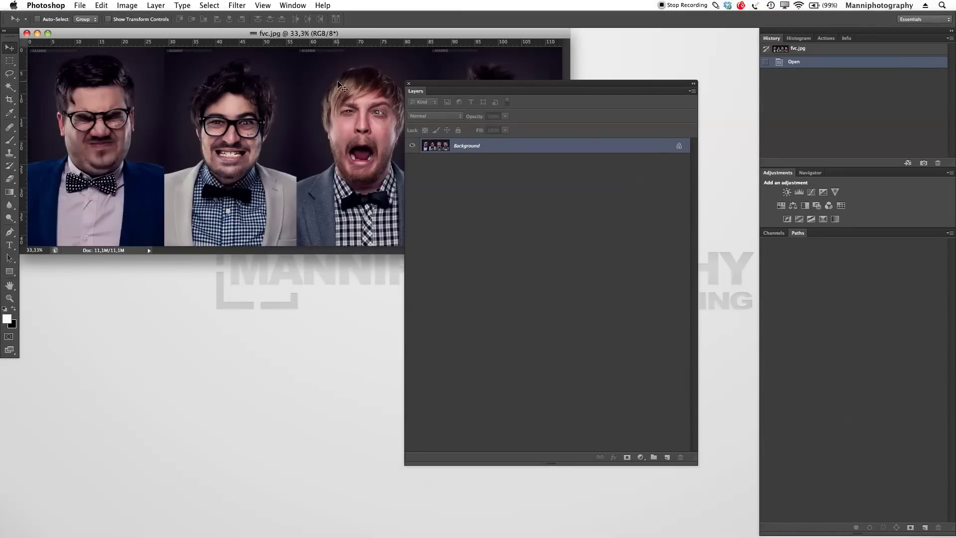
{"action": "key", "text": "f"}
{"action": "left_click_drag", "start_coordinate": [370, 256], "coordinate": [443, 213]}
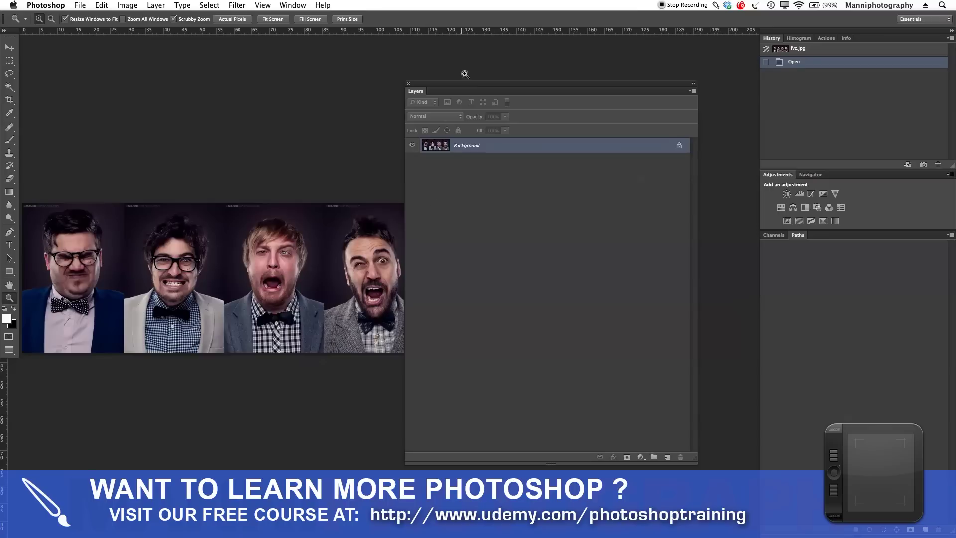
Move the floating Layers panel clear of the four portraits
{"action": "left_click_drag", "start_coordinate": [453, 83], "coordinate": [492, 88]}
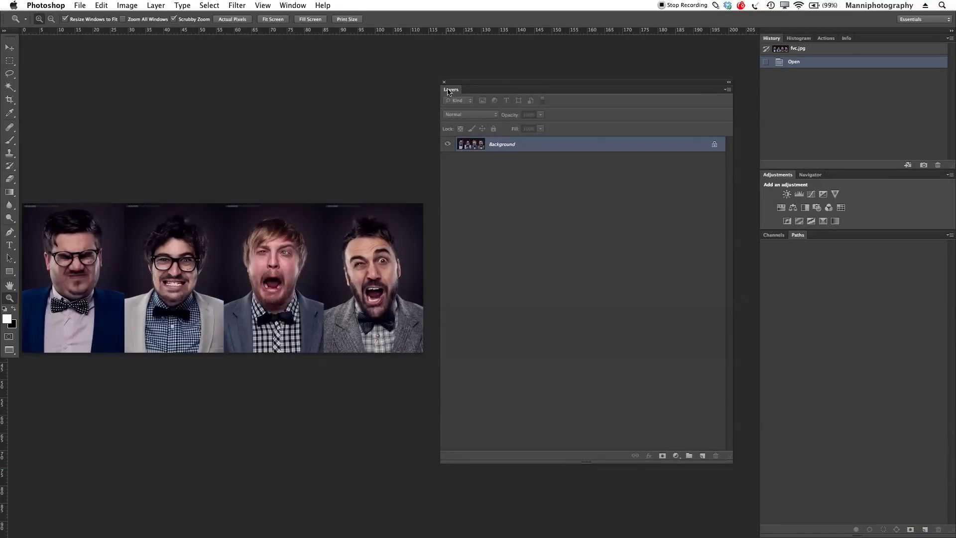
{"action": "left_click_drag", "start_coordinate": [449, 91], "coordinate": [478, 113]}
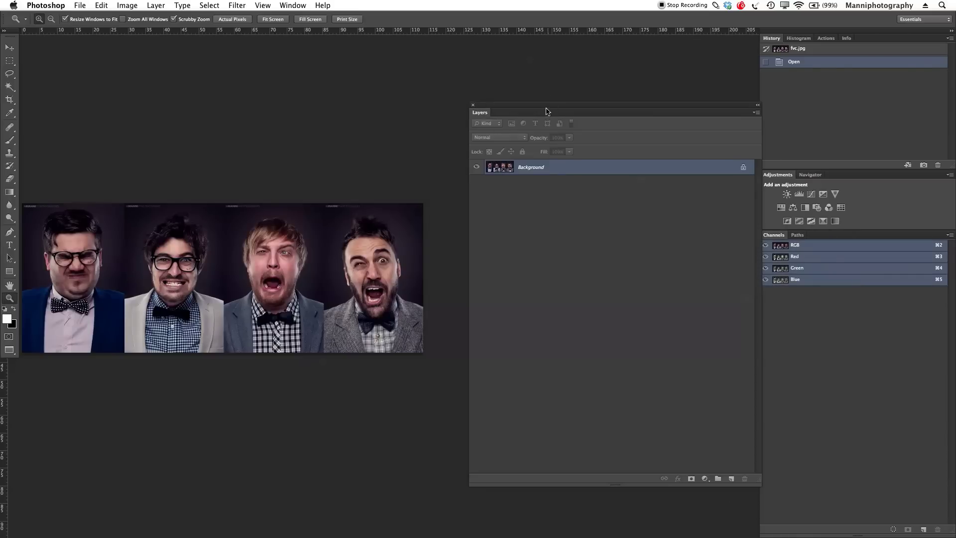
{"action": "left_click_drag", "start_coordinate": [547, 110], "coordinate": [529, 104]}
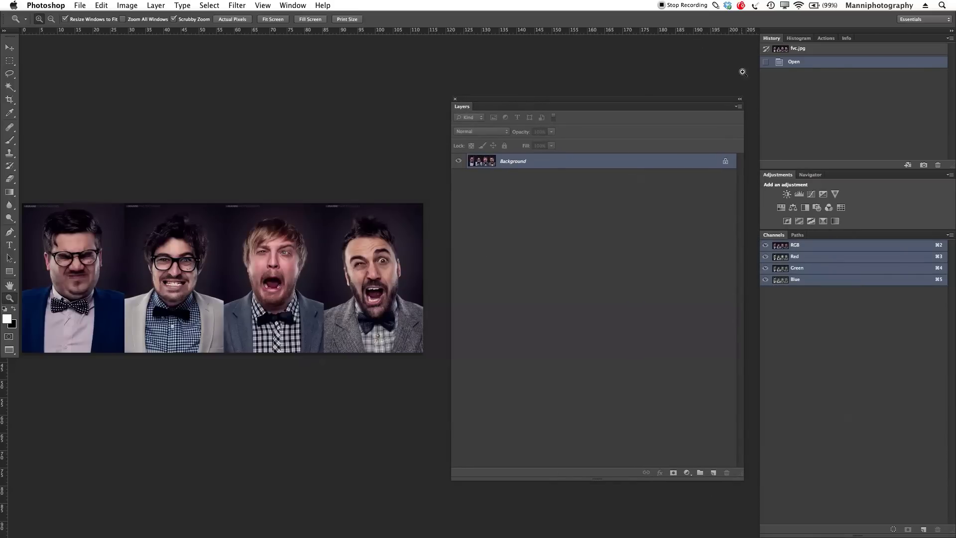
Collapse and expand the Layers panel, and close it and show it again
{"action": "left_click", "coordinate": [739, 100]}
{"action": "left_click", "coordinate": [461, 101]}
{"action": "left_click", "coordinate": [455, 100]}
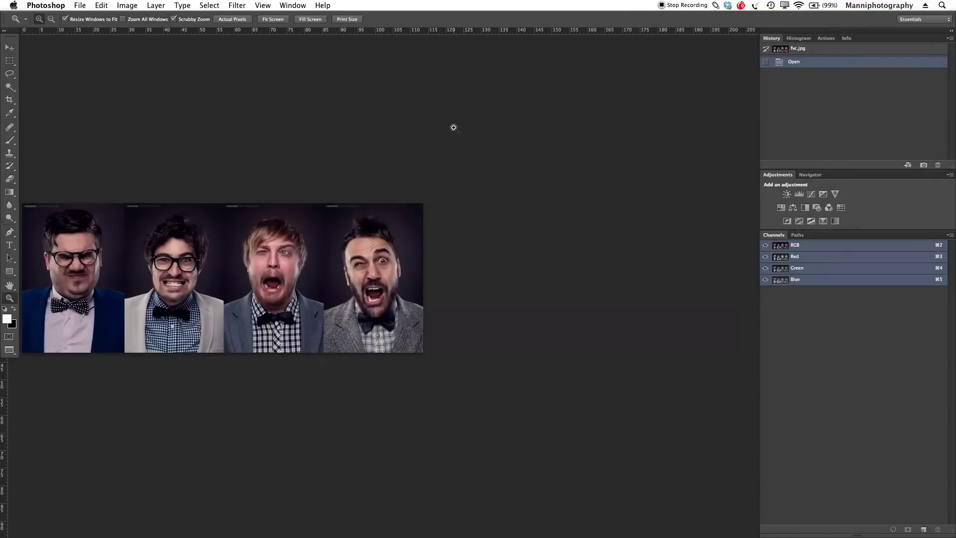
{"action": "left_click", "coordinate": [293, 5]}
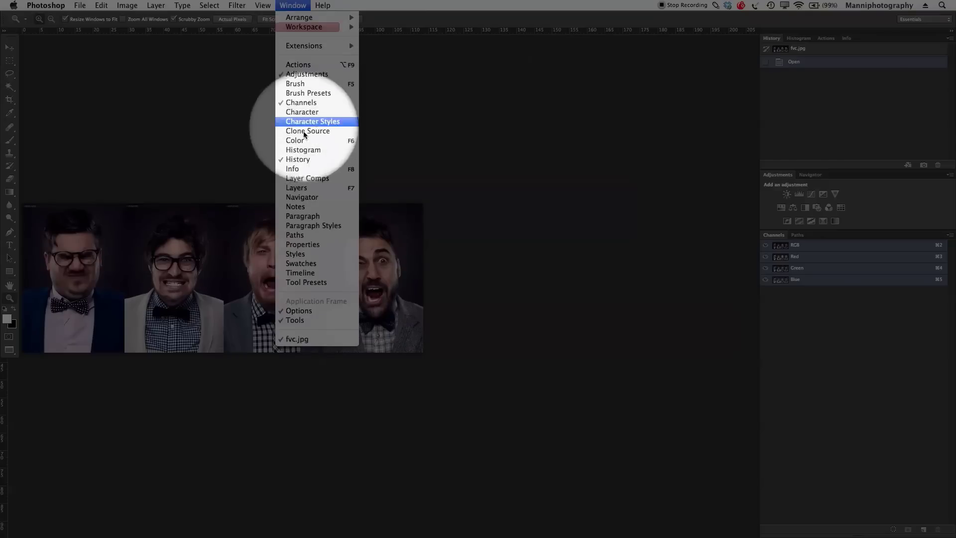
{"action": "left_click", "coordinate": [287, 188]}
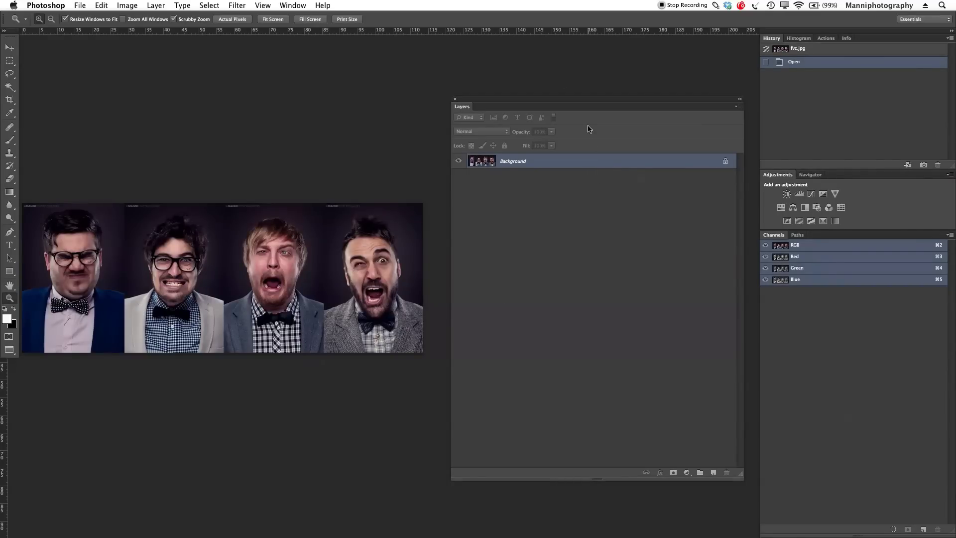
Shift the Layers panel slightly closer to the image, and collapse it to icons and expand it again
{"action": "left_click_drag", "start_coordinate": [578, 101], "coordinate": [562, 98]}
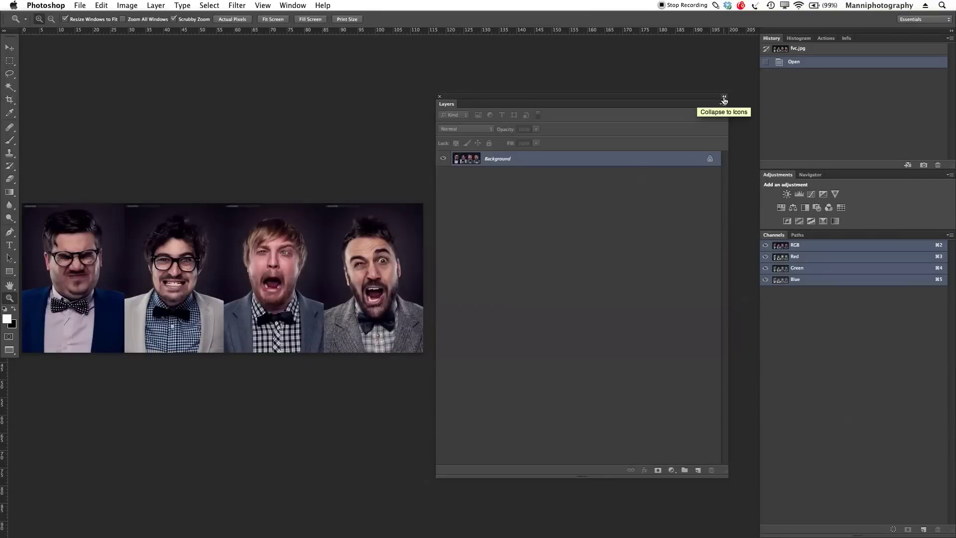
{"action": "left_click", "coordinate": [725, 97]}
{"action": "left_click", "coordinate": [450, 97]}
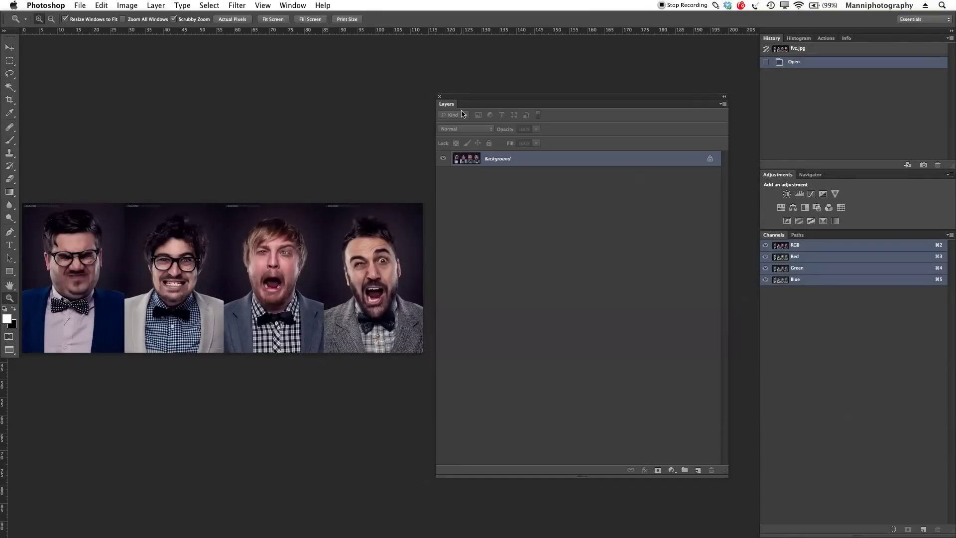
Examine the different sets of layer commands available for the Background layer, without applying any of them
{"action": "left_click", "coordinate": [722, 105]}
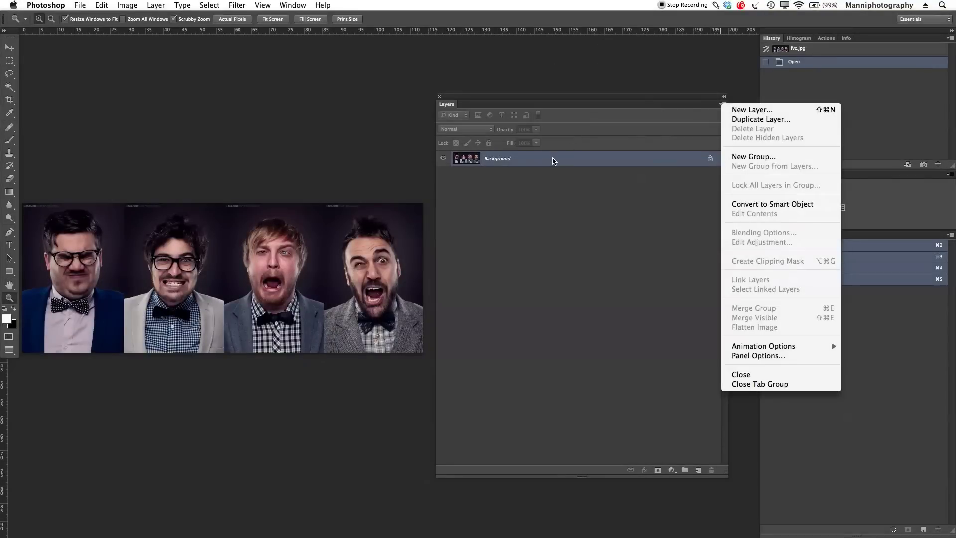
{"action": "right_click", "coordinate": [553, 160]}
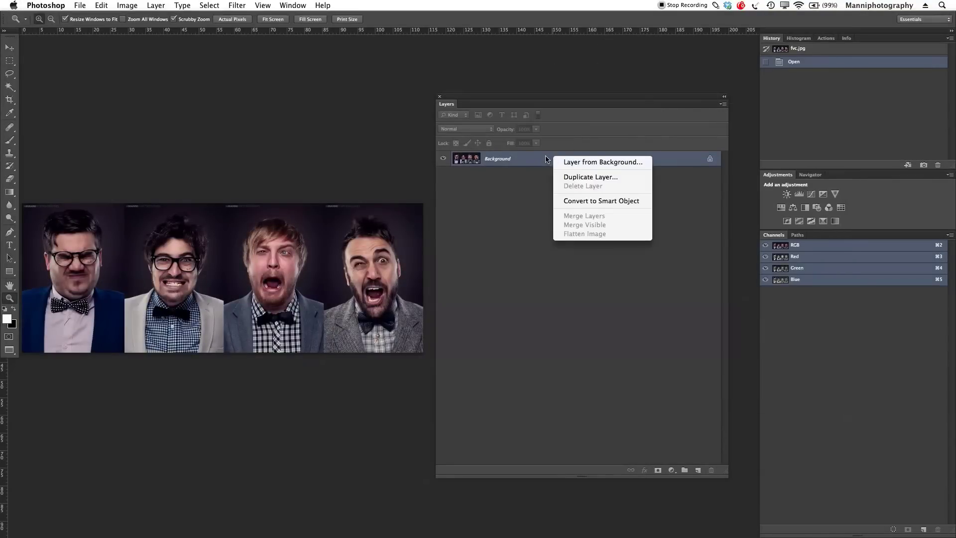
{"action": "key", "text": "Escape"}
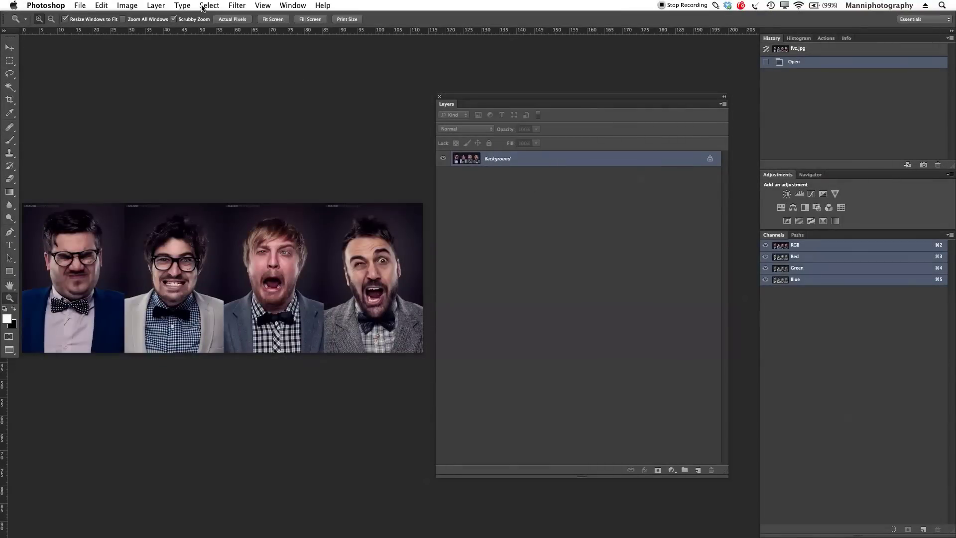
{"action": "left_click", "coordinate": [156, 6]}
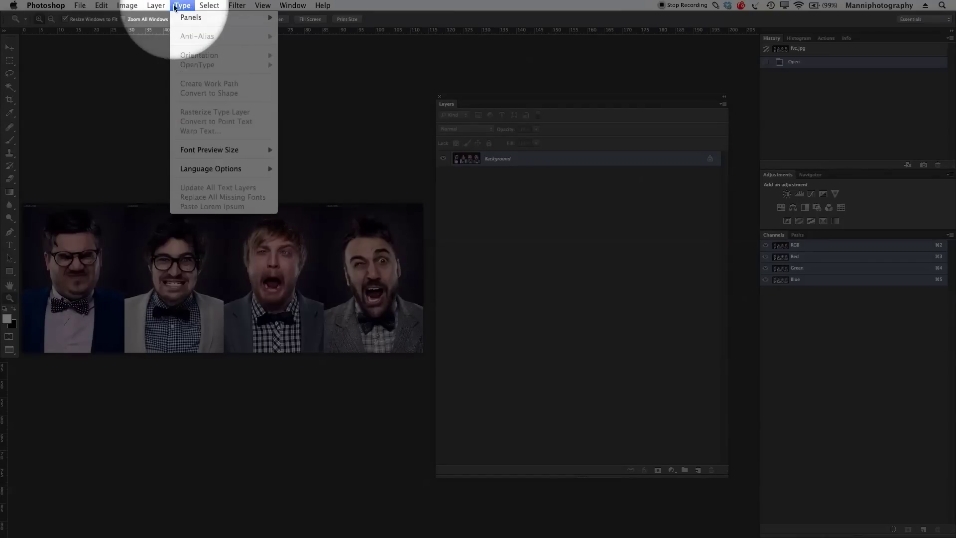
{"action": "mouse_move", "coordinate": [156, 6]}
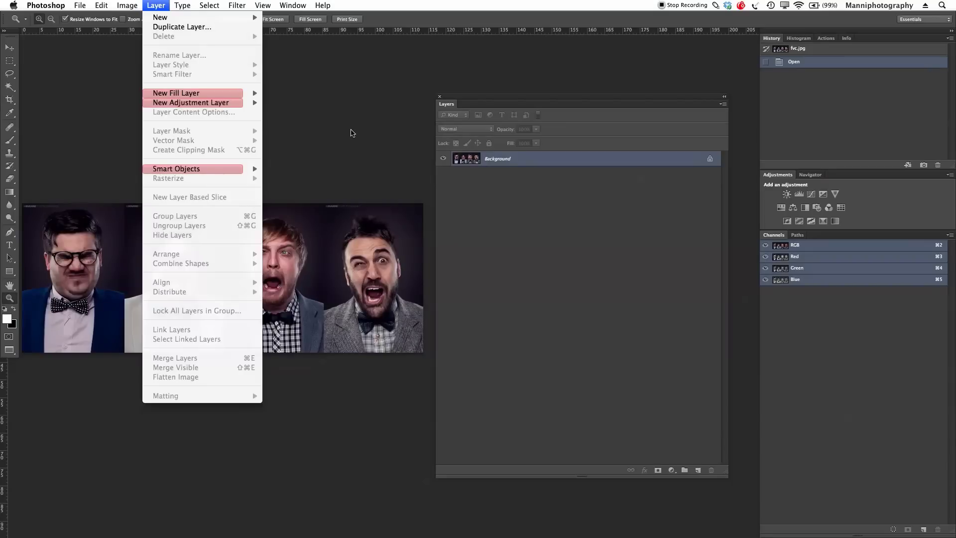
{"action": "left_click", "coordinate": [387, 127]}
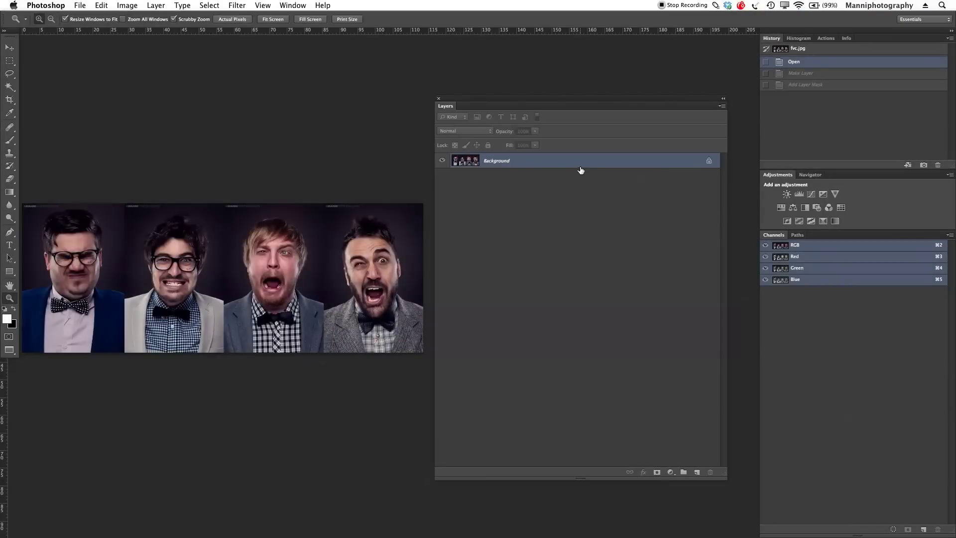
Convert the locked Background into a regular layer named "Basic Layer" with the Red color label
{"action": "double_click", "coordinate": [577, 165]}
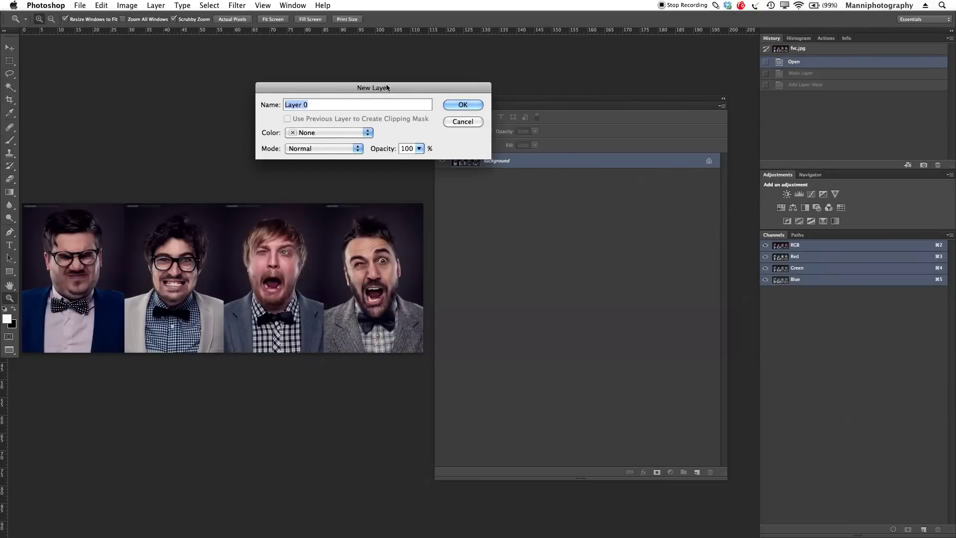
{"action": "left_click_drag", "start_coordinate": [387, 87], "coordinate": [349, 94]}
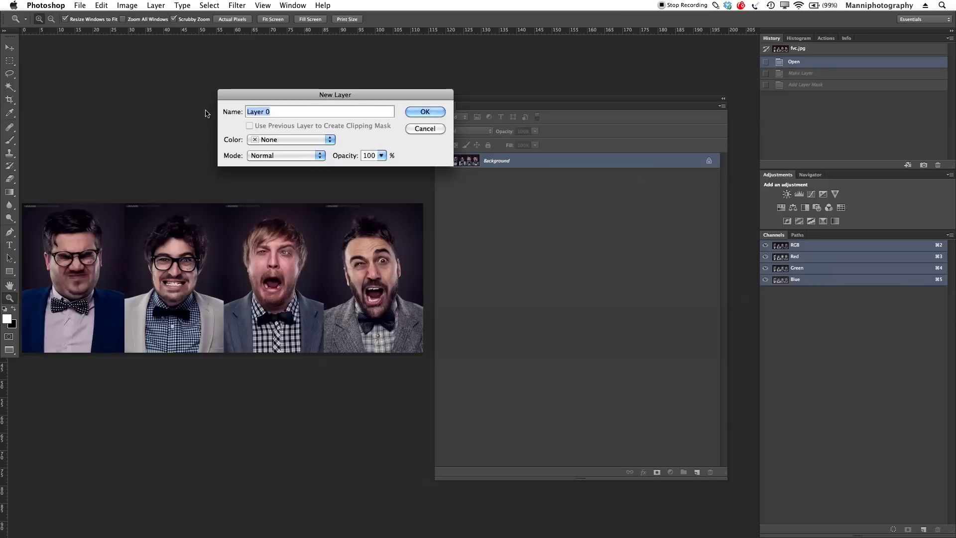
{"action": "type", "text": "Orifi"}
{"action": "key", "text": "BackSpace"}
{"action": "key", "text": "BackSpace"}
{"action": "key", "text": "BackSpace"}
{"action": "key", "text": "BackSpace"}
{"action": "key", "text": "BackSpace"}
{"action": "type", "text": "Basic Layer"}
{"action": "left_click", "coordinate": [258, 142]}
{"action": "left_click", "coordinate": [277, 156]}
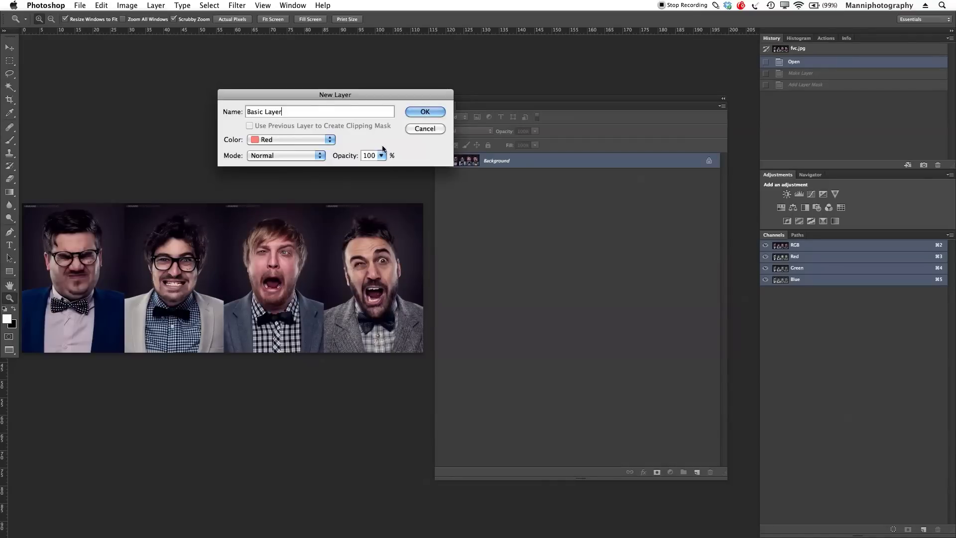
{"action": "left_click", "coordinate": [433, 110]}
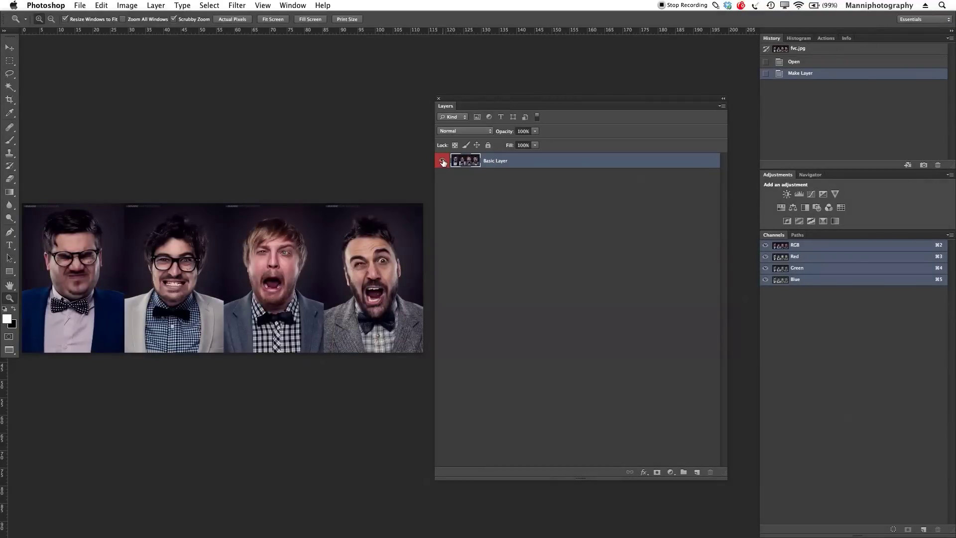
Hide and show the Basic Layer twice
{"action": "left_click", "coordinate": [443, 162]}
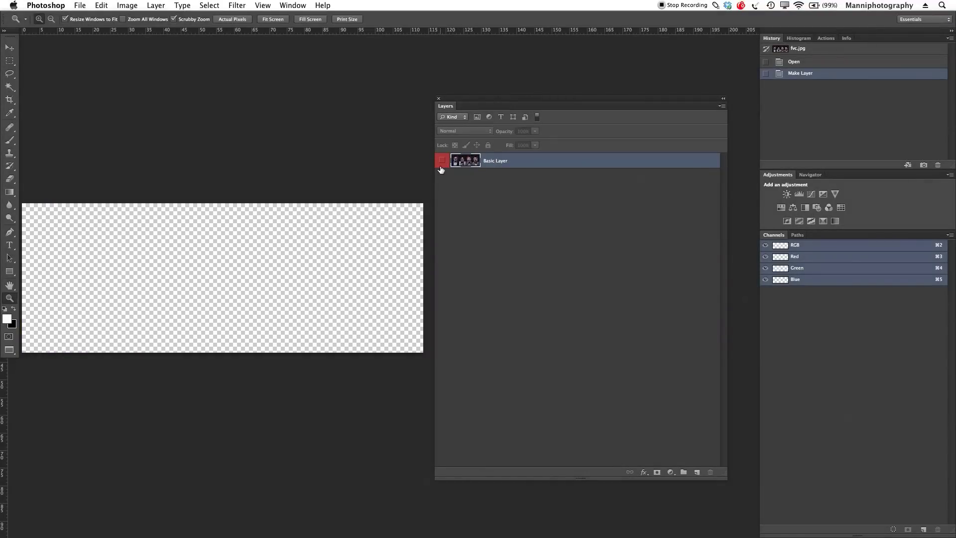
{"action": "left_click", "coordinate": [442, 161]}
{"action": "left_click", "coordinate": [443, 160]}
{"action": "left_click", "coordinate": [442, 160]}
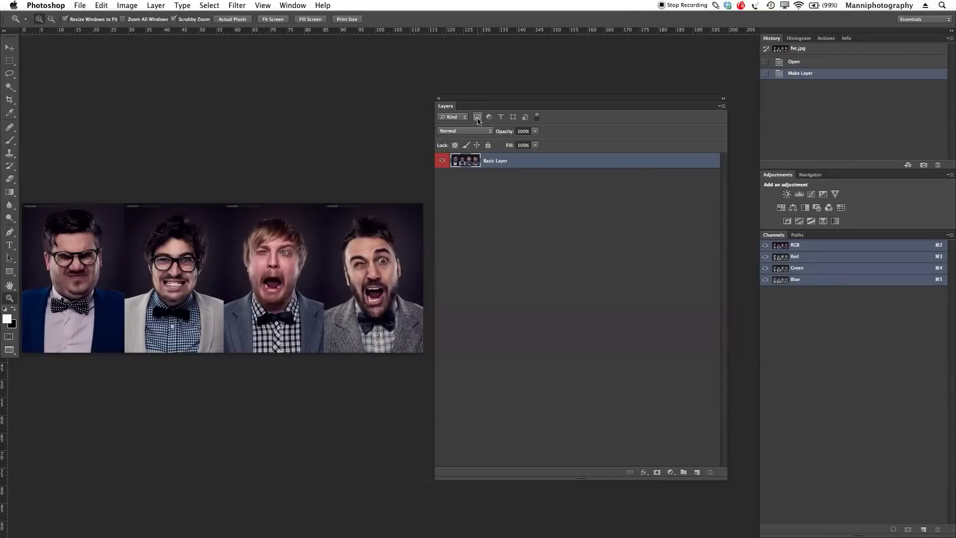
Filter the layer list to pixel layers and add a text layer reading "G" beside the second man's face
{"action": "left_click", "coordinate": [477, 118]}
{"action": "left_click", "coordinate": [9, 245]}
{"action": "left_click_drag", "start_coordinate": [121, 256], "coordinate": [273, 281]}
{"action": "type", "text": "G"}
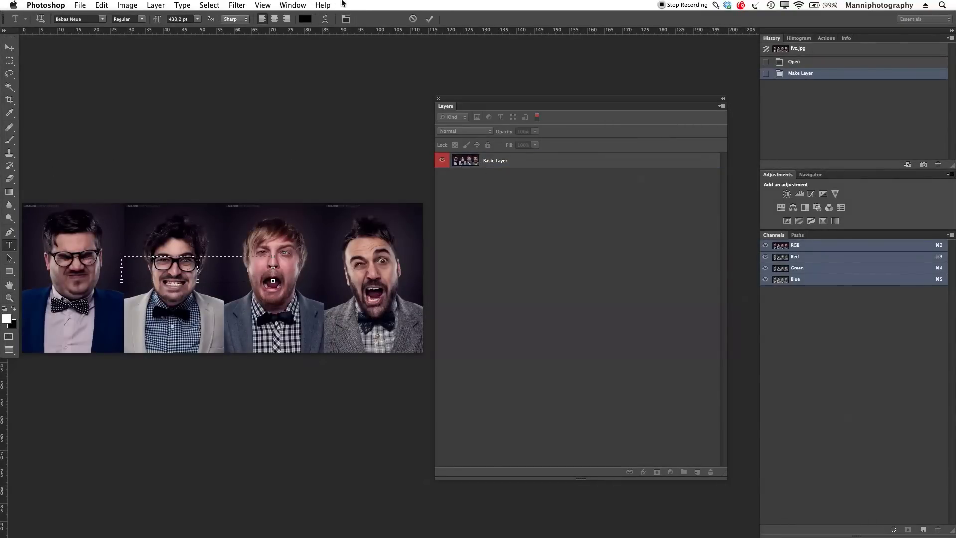
{"action": "left_click", "coordinate": [430, 19]}
{"action": "key", "text": "v"}
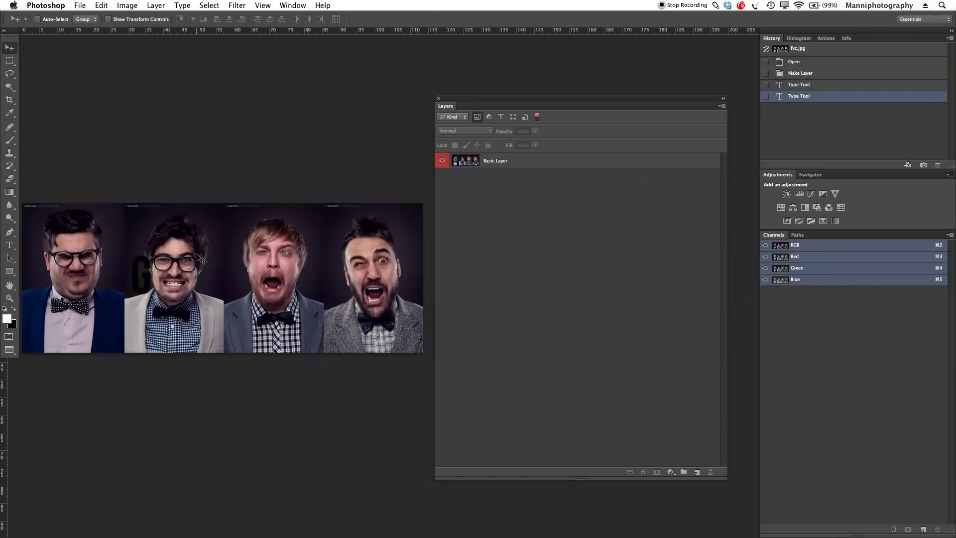
Add a Hue/Saturation adjustment layer, closing its properties, and delete the surplus layer
{"action": "left_click", "coordinate": [670, 472]}
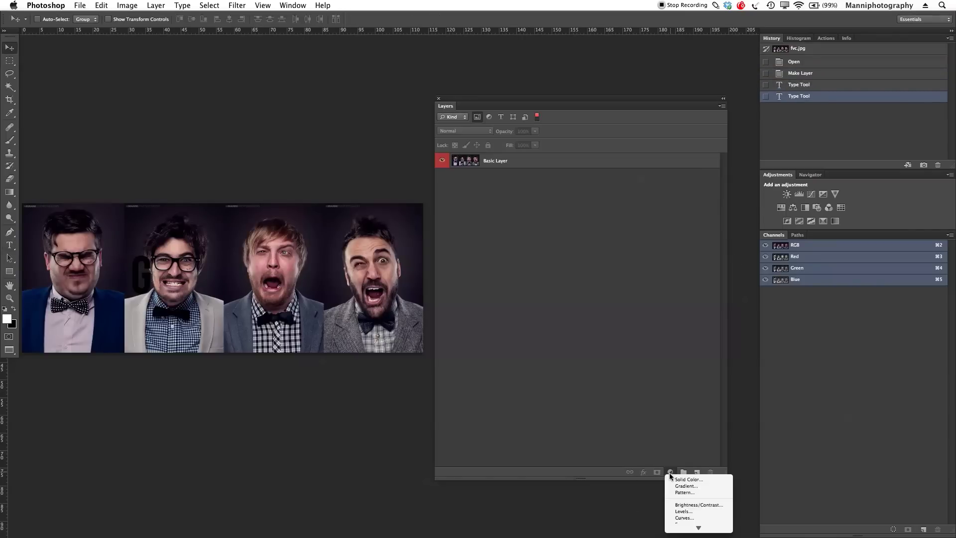
{"action": "left_click", "coordinate": [692, 497]}
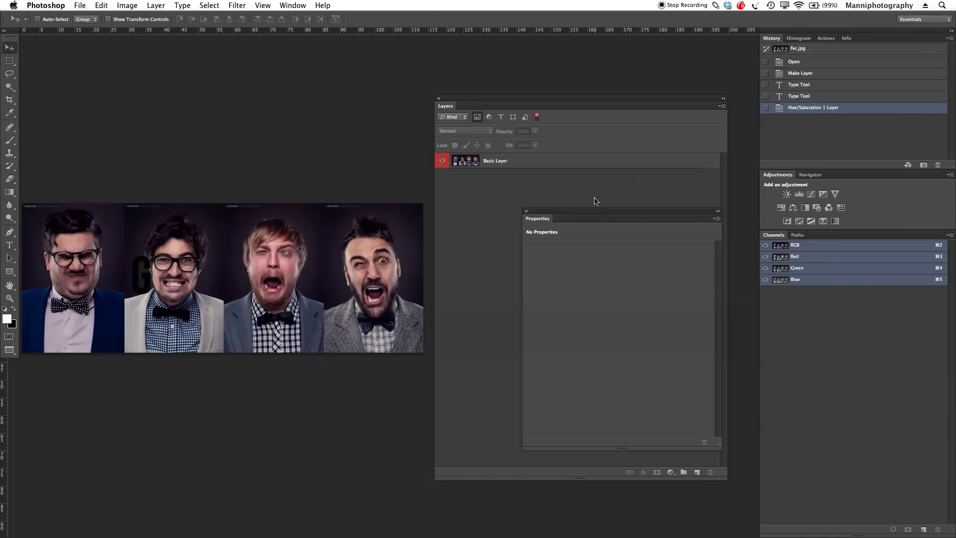
{"action": "left_click", "coordinate": [526, 211]}
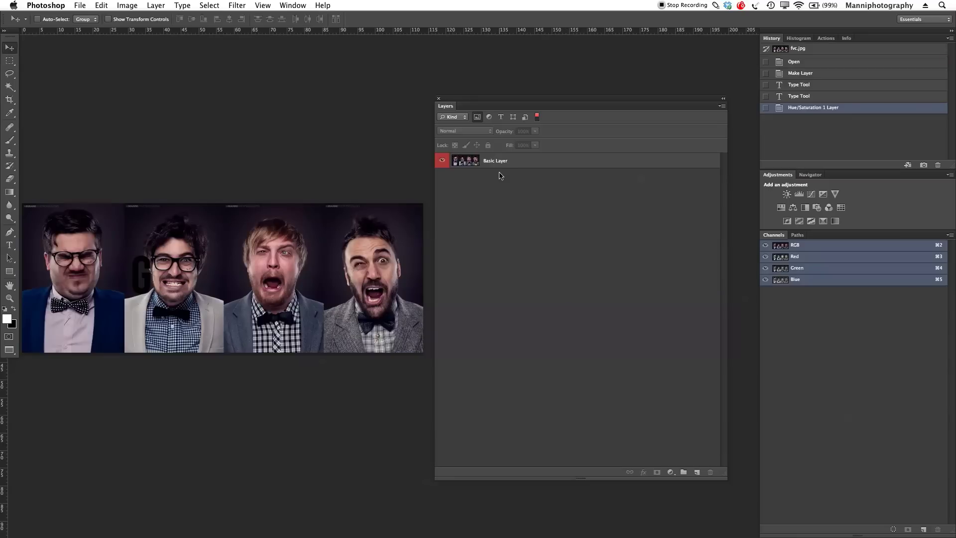
{"action": "key", "text": "BackSpace"}
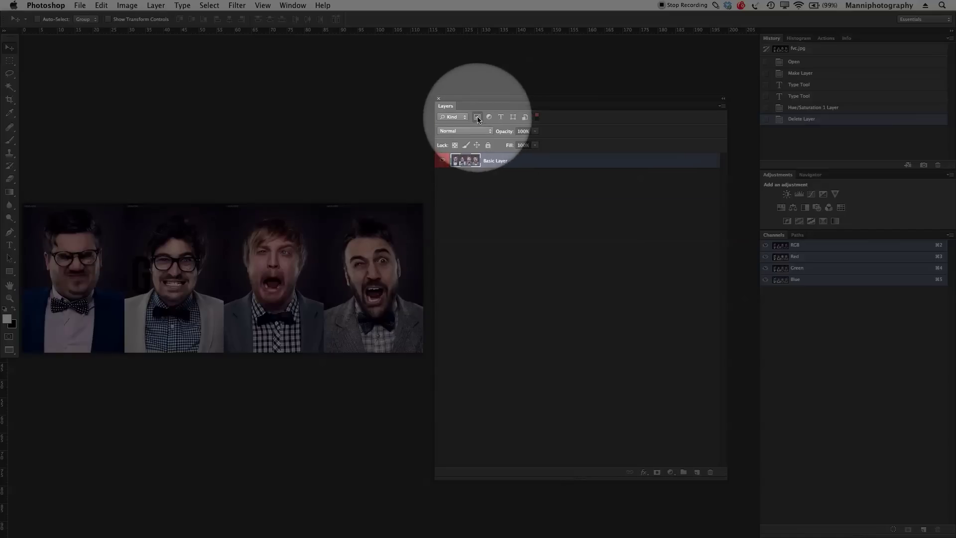
Turn off the pixel layer filter and select the Hue/Saturation 1 layer
{"action": "left_click", "coordinate": [477, 118]}
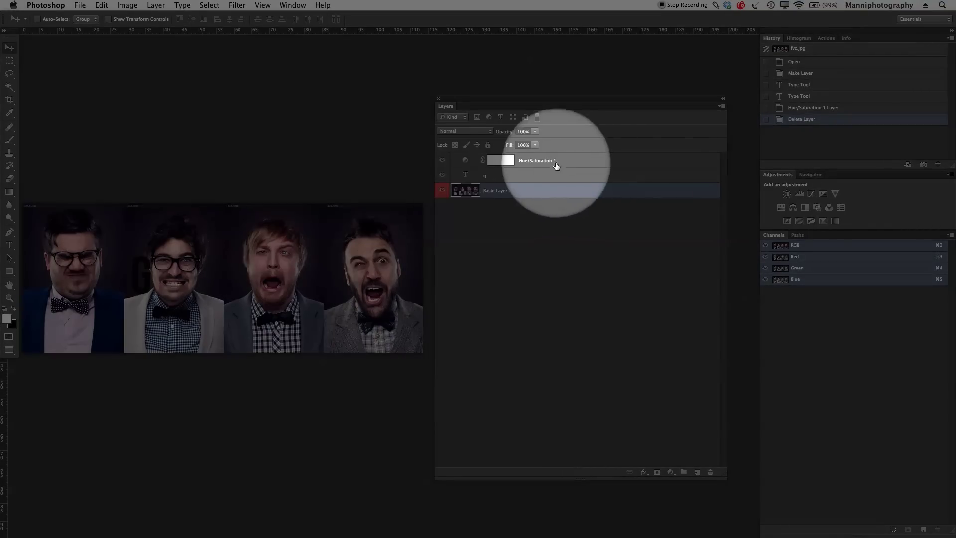
{"action": "left_click", "coordinate": [556, 165]}
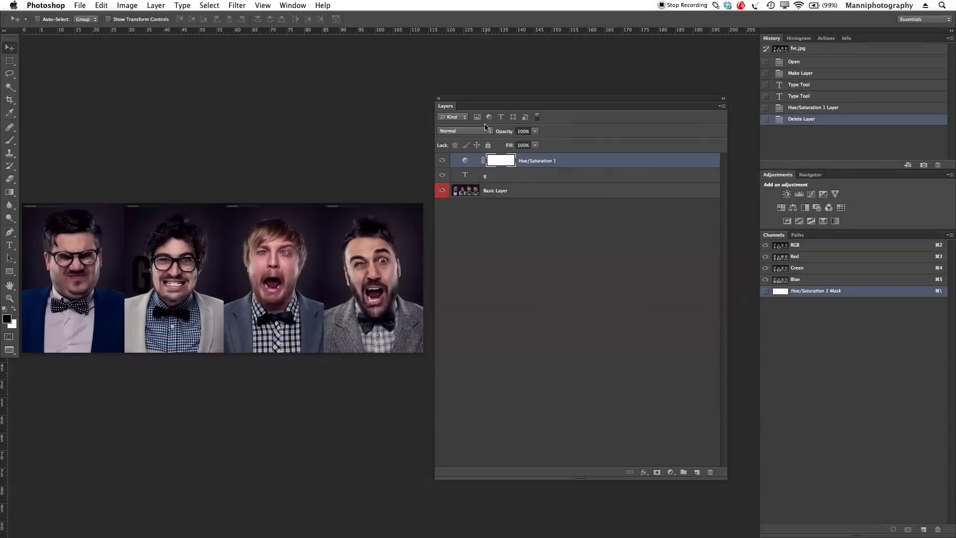
Filter the layer list by pixel layers, add adjustment layers to the filter, and narrow it to adjustment layers only
{"action": "left_click", "coordinate": [477, 119]}
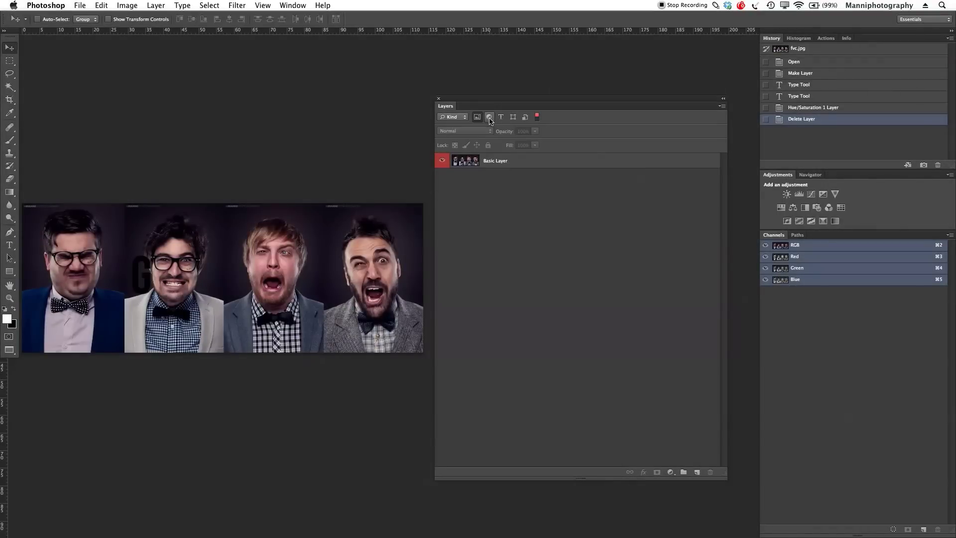
{"action": "left_click", "coordinate": [490, 118]}
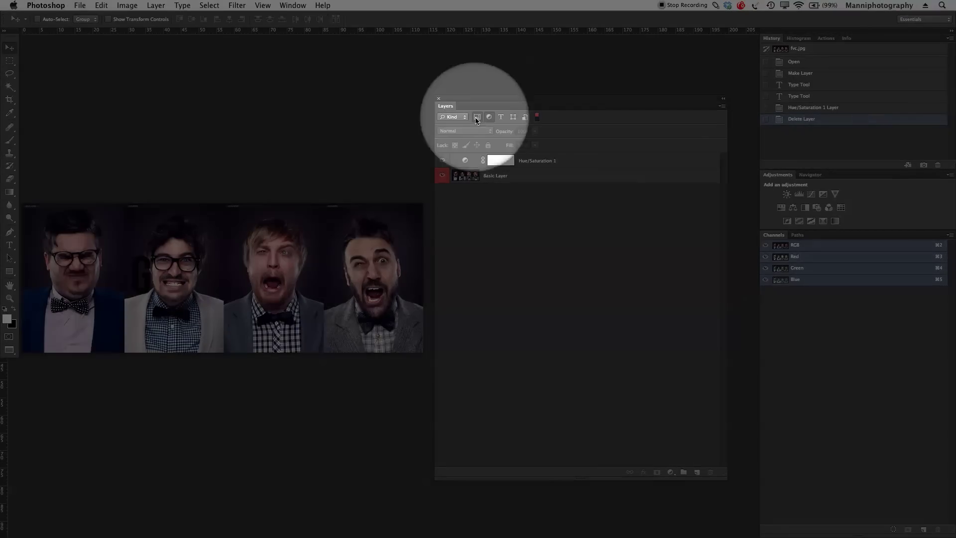
{"action": "left_click", "coordinate": [477, 117]}
{"action": "left_click", "coordinate": [489, 117]}
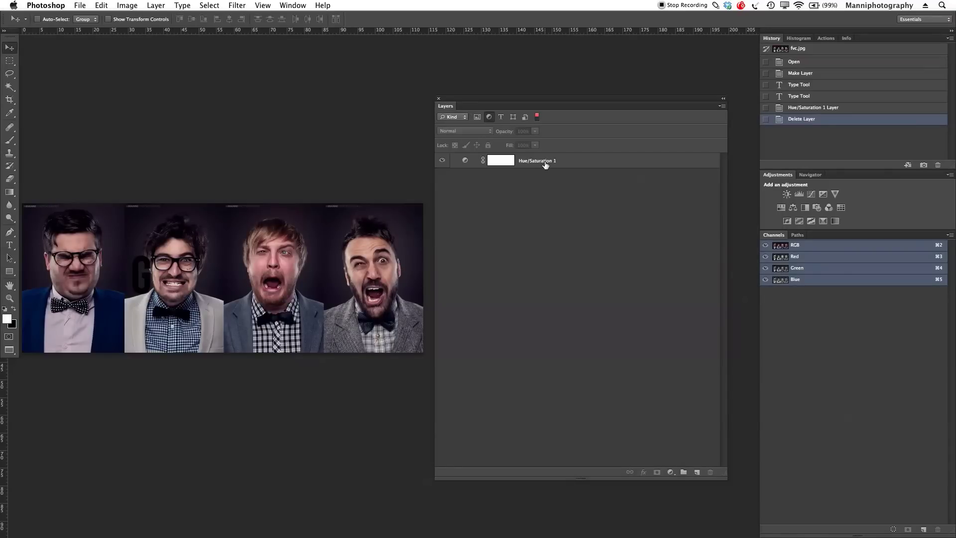
Replace the adjustment layer filter with one for type layers only, then turn layer filtering off
{"action": "left_click", "coordinate": [502, 118]}
{"action": "left_click", "coordinate": [489, 118]}
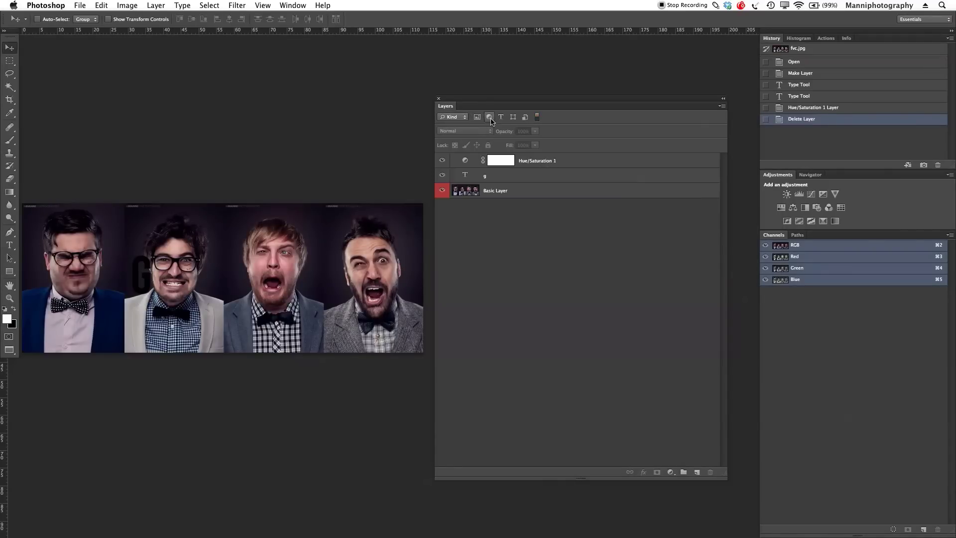
{"action": "left_click", "coordinate": [501, 118]}
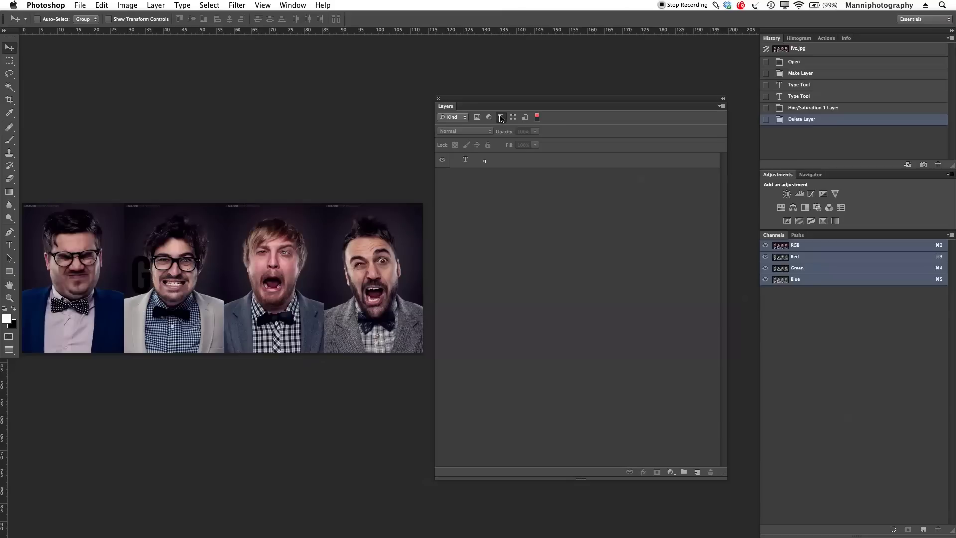
{"action": "left_click", "coordinate": [501, 117]}
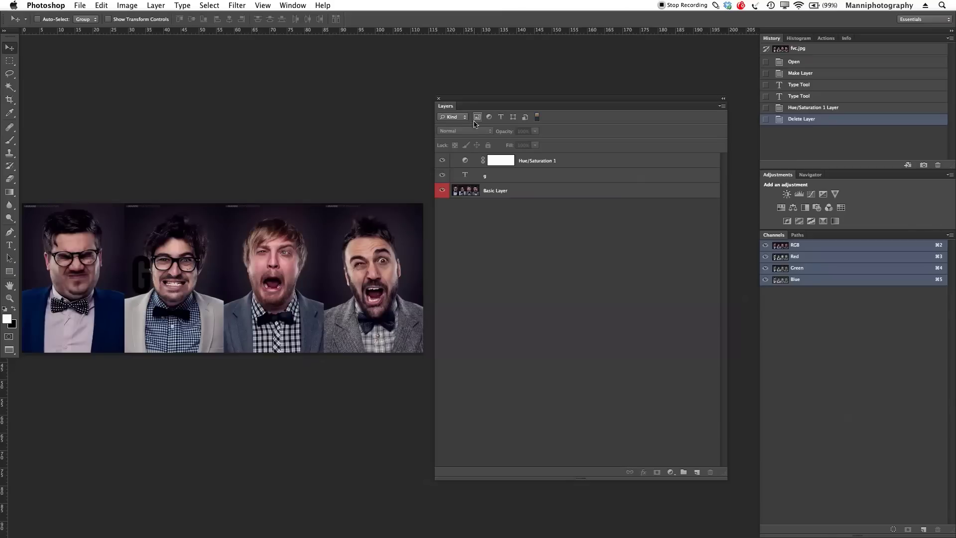
{"action": "left_click", "coordinate": [538, 119]}
{"action": "left_click", "coordinate": [537, 119]}
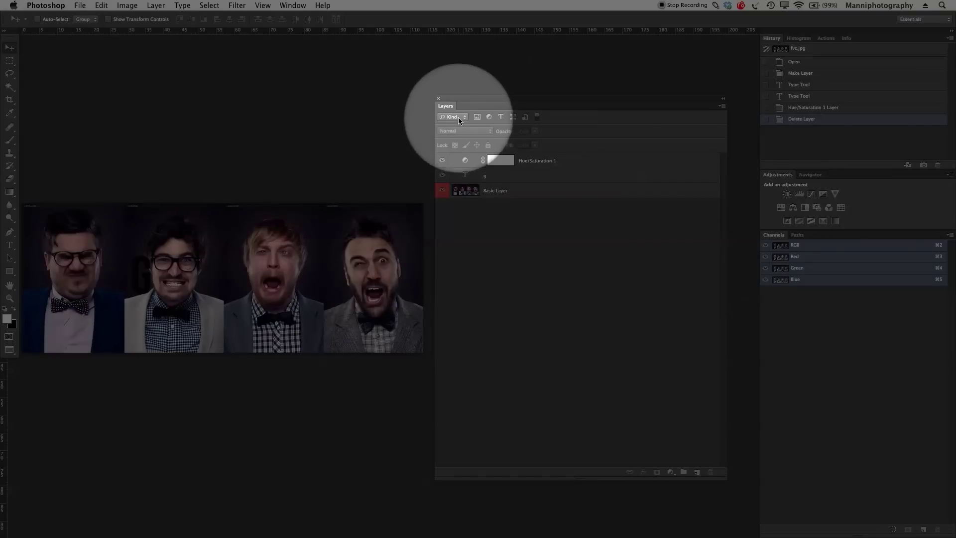
Switch the layer filter criterion to Name and to Effect, then set it back to Kind
{"action": "left_click", "coordinate": [457, 119]}
{"action": "left_click", "coordinate": [454, 123]}
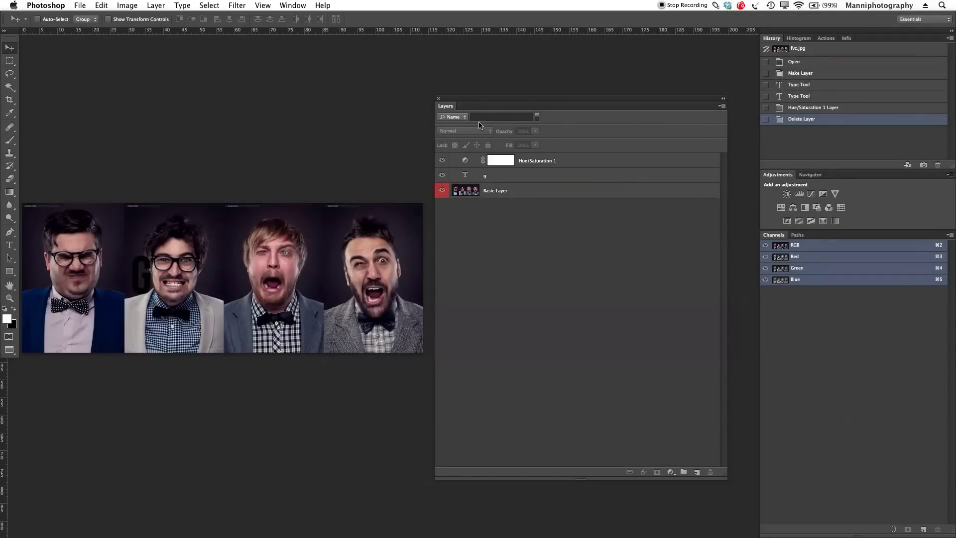
{"action": "left_click", "coordinate": [461, 120]}
{"action": "left_click", "coordinate": [462, 131]}
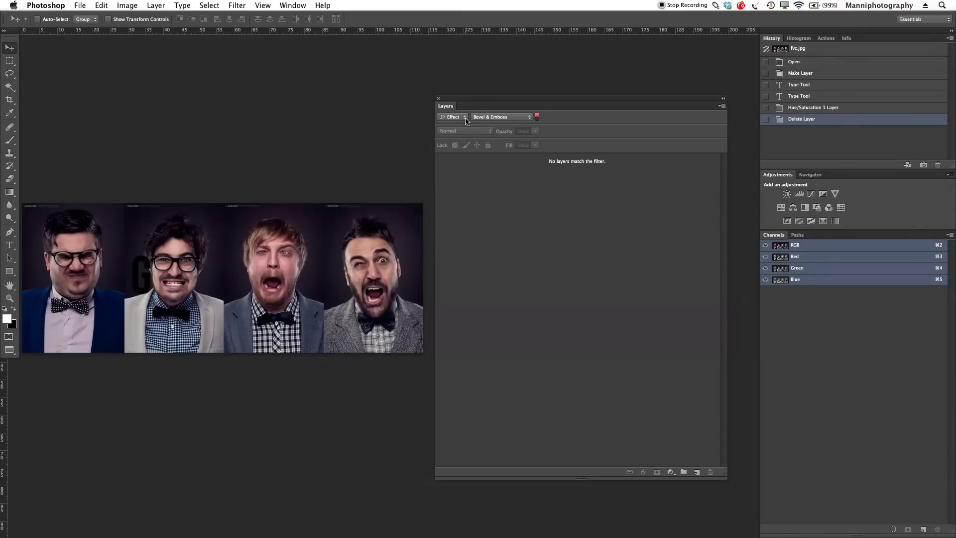
{"action": "left_click", "coordinate": [466, 120]}
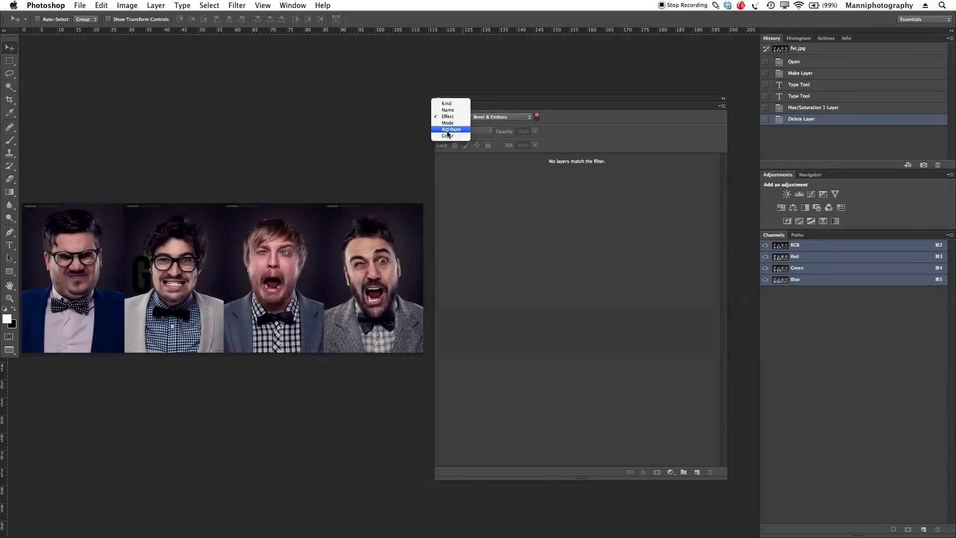
{"action": "left_click", "coordinate": [454, 105]}
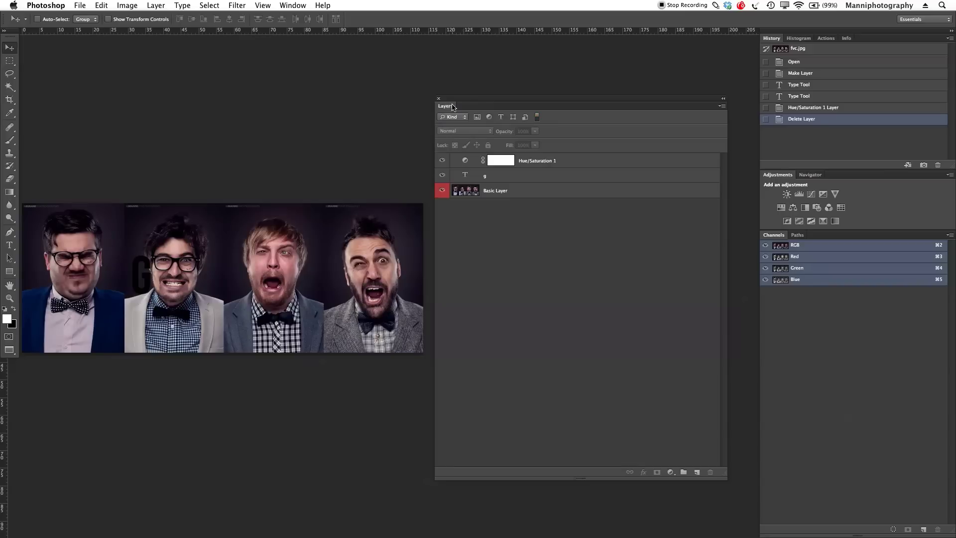
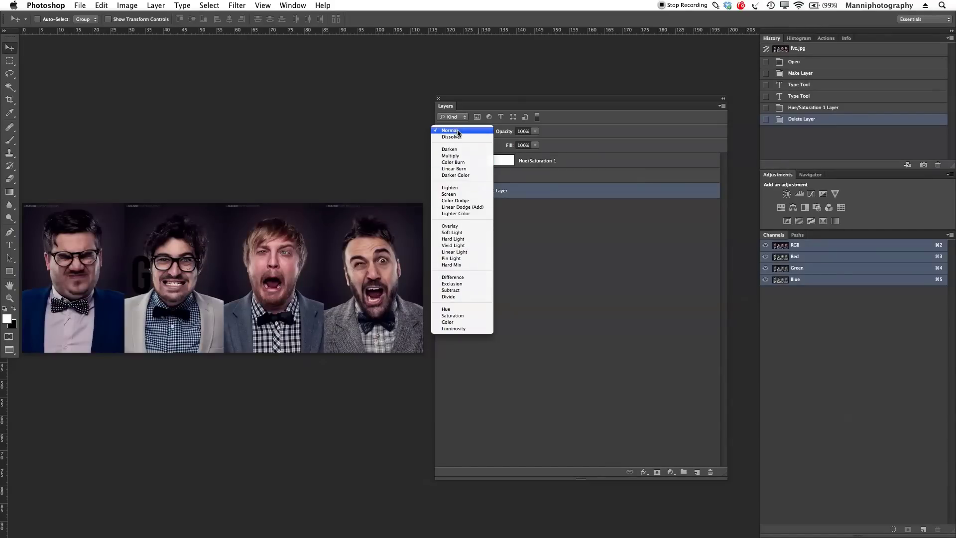
Keep the Basic Layer's blend mode at Normal and vary its opacity, ending at 100%
{"action": "left_click", "coordinate": [466, 131]}
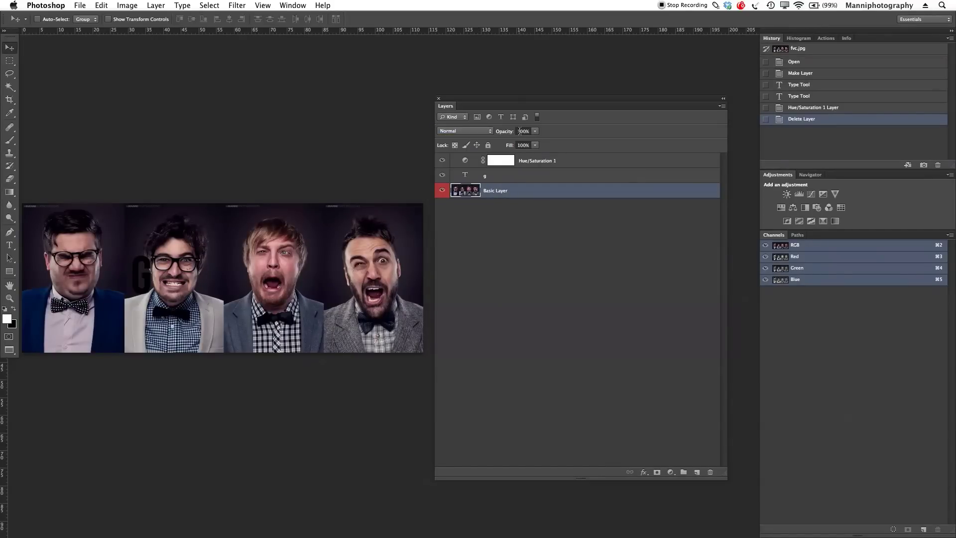
{"action": "left_click_drag", "start_coordinate": [509, 135], "coordinate": [553, 153]}
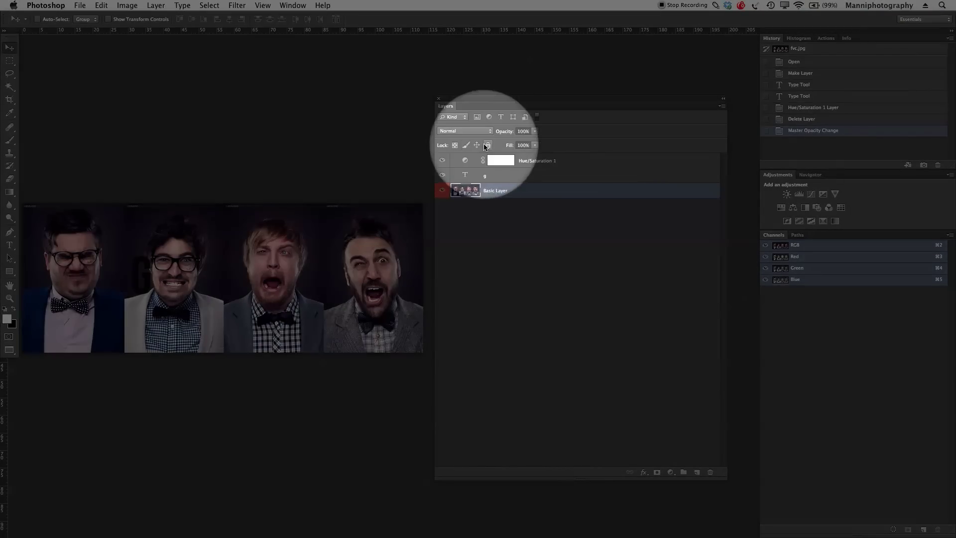
Lock all properties of the Basic Layer and try to move it in the image, dismissing the alerts
{"action": "left_click", "coordinate": [488, 145]}
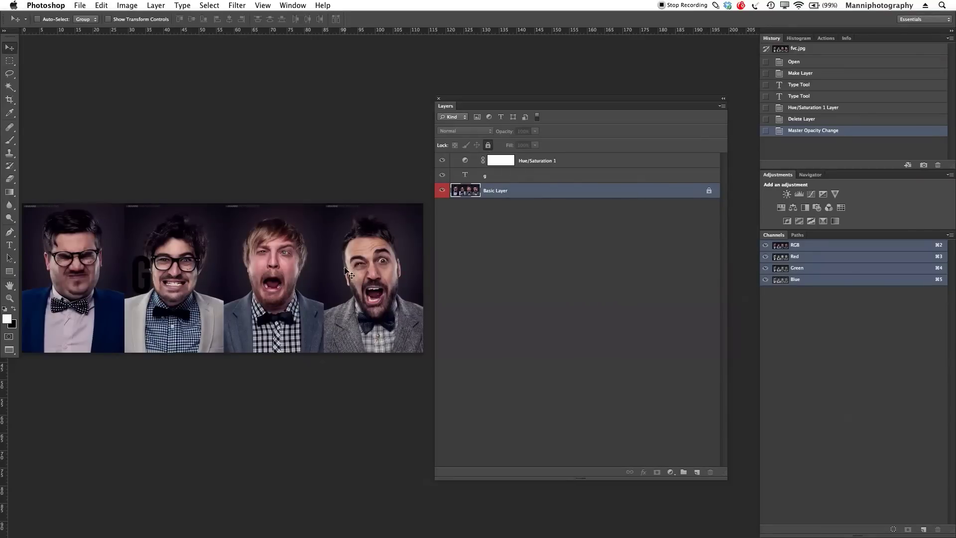
{"action": "left_click", "coordinate": [269, 241]}
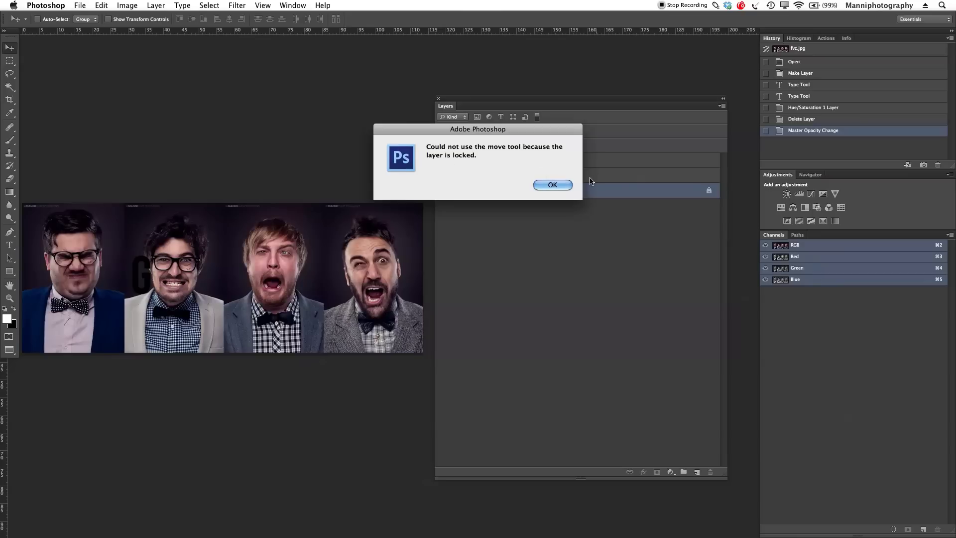
{"action": "left_click", "coordinate": [559, 183]}
{"action": "left_click", "coordinate": [614, 188]}
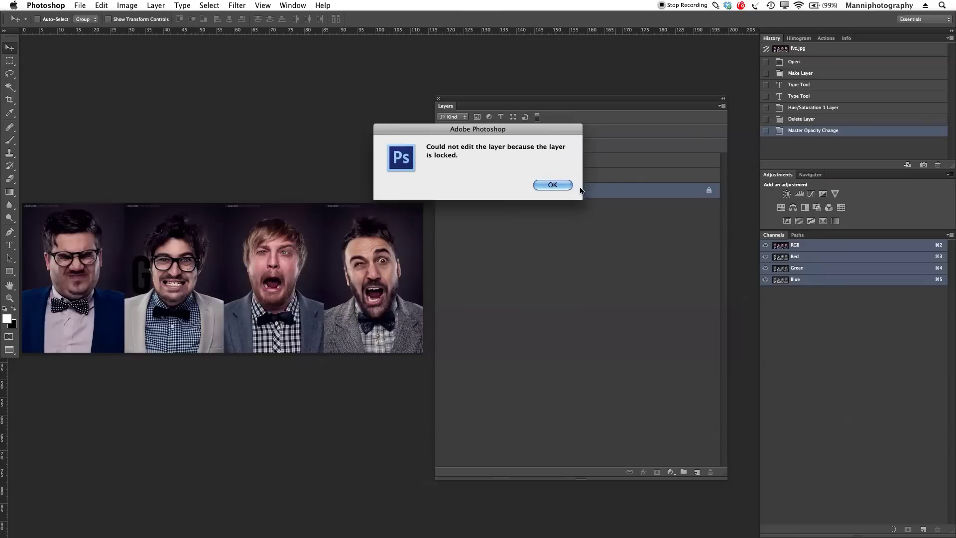
{"action": "left_click", "coordinate": [551, 187]}
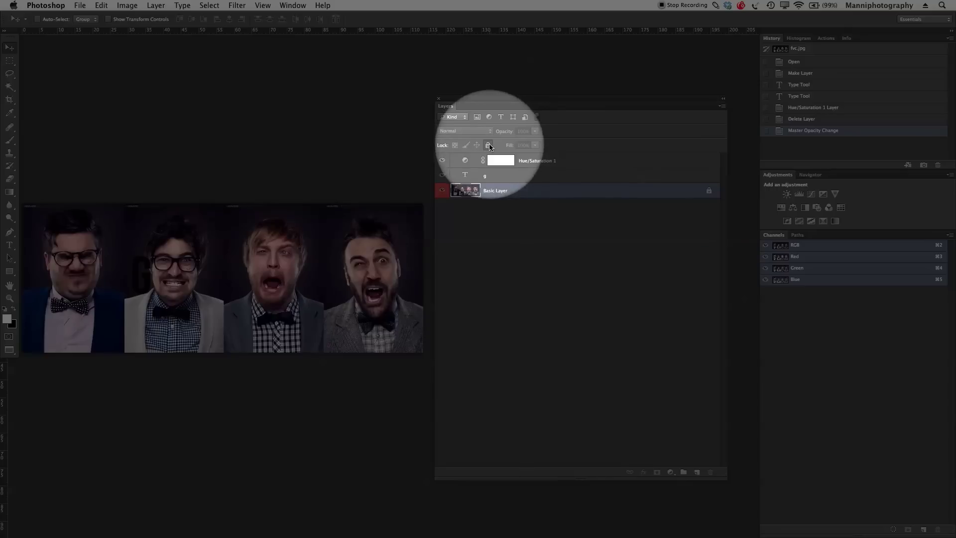
Release the full lock on the Basic Layer and try the individual pixel and position locks, leaving the layer unlocked
{"action": "left_click", "coordinate": [488, 146]}
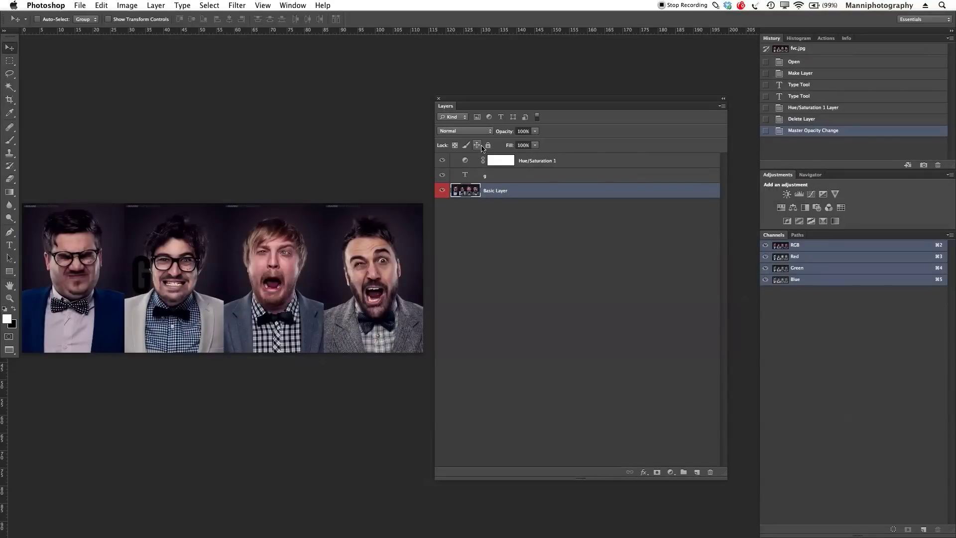
{"action": "left_click", "coordinate": [467, 145]}
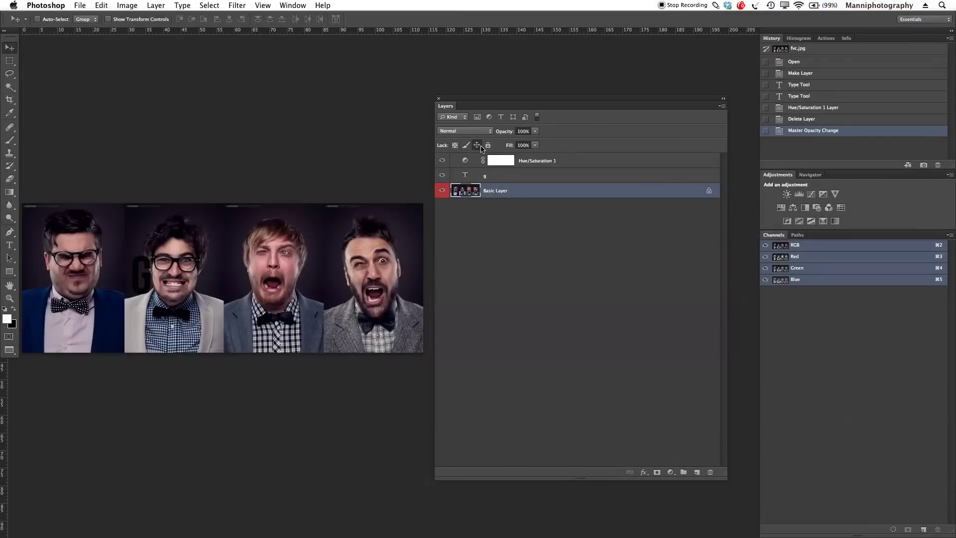
{"action": "left_click", "coordinate": [480, 146]}
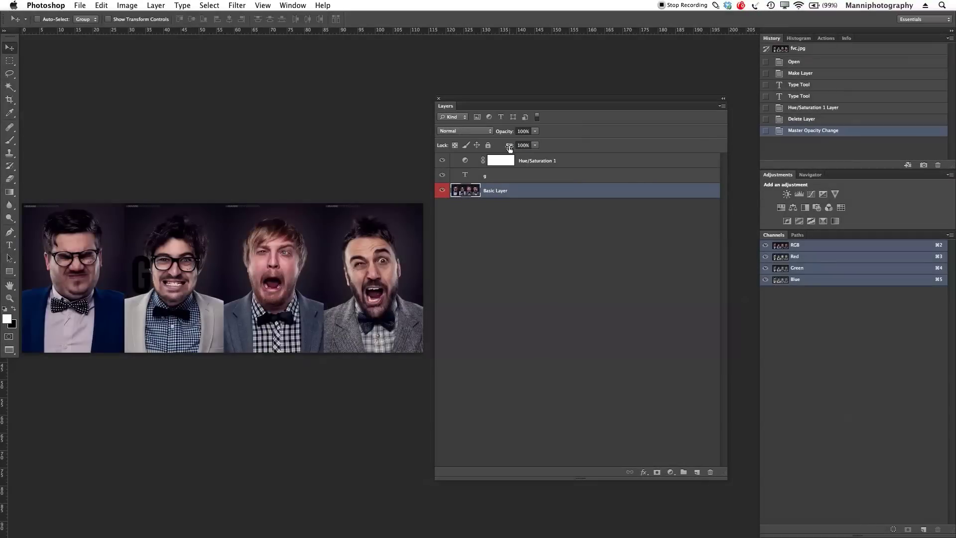
Reduce the Basic Layer's fill and restore it to 100%
{"action": "left_click_drag", "start_coordinate": [506, 148], "coordinate": [505, 150]}
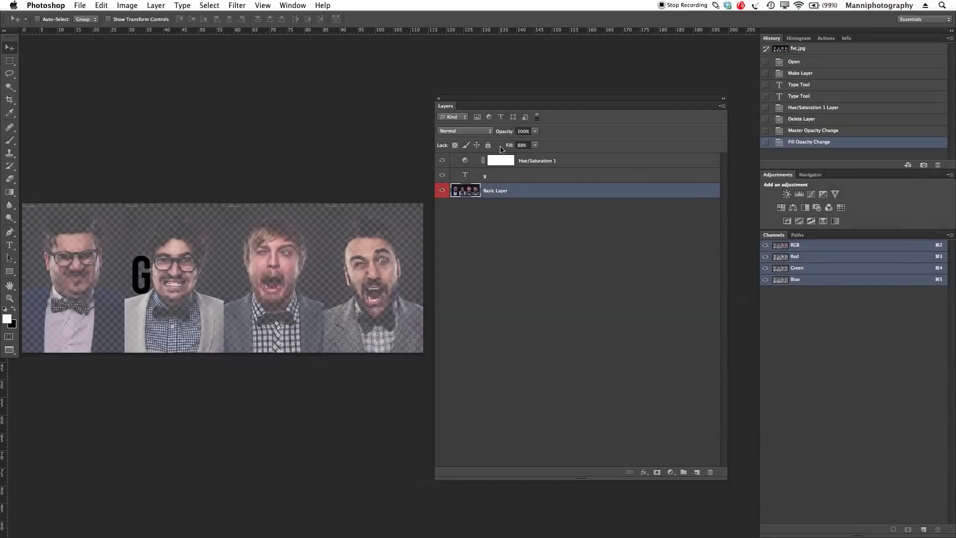
{"action": "left_click_drag", "start_coordinate": [510, 148], "coordinate": [558, 139]}
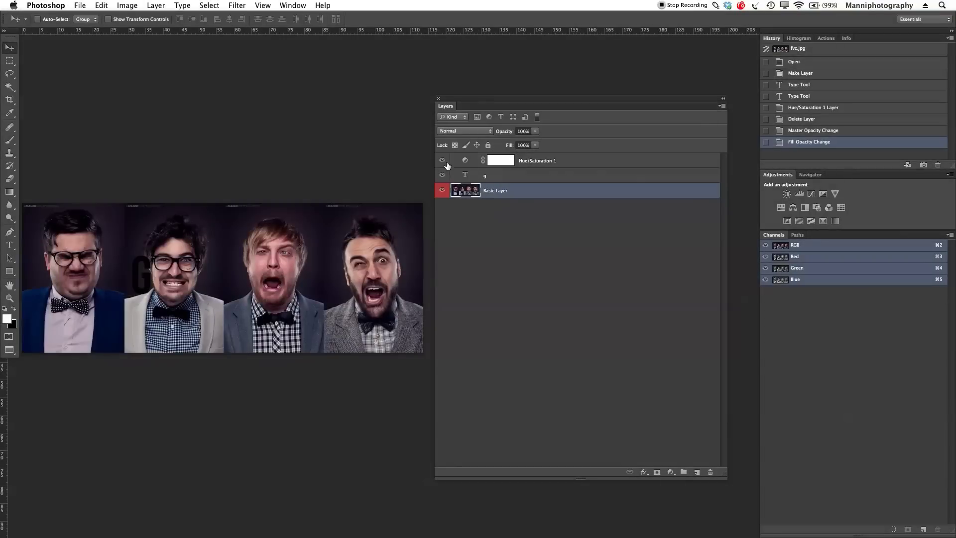
Hide the text layer and the Basic Layer, then show both again
{"action": "left_click", "coordinate": [441, 175]}
{"action": "left_click", "coordinate": [442, 189]}
{"action": "left_click", "coordinate": [443, 190]}
{"action": "left_click", "coordinate": [442, 175]}
Select the text layer together with the Basic Layer and link the two layers
{"action": "left_click", "coordinate": [512, 177], "text": "shift"}
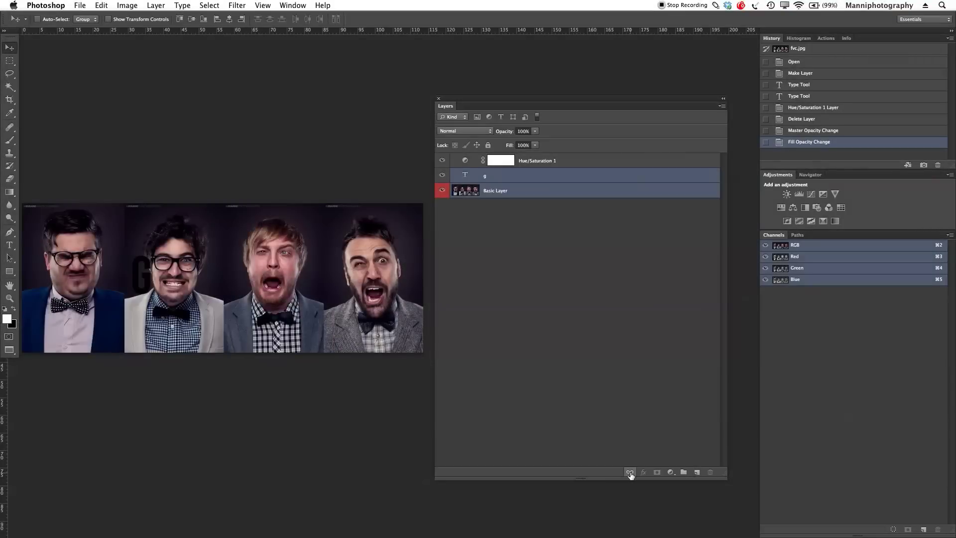
{"action": "left_click", "coordinate": [630, 473]}
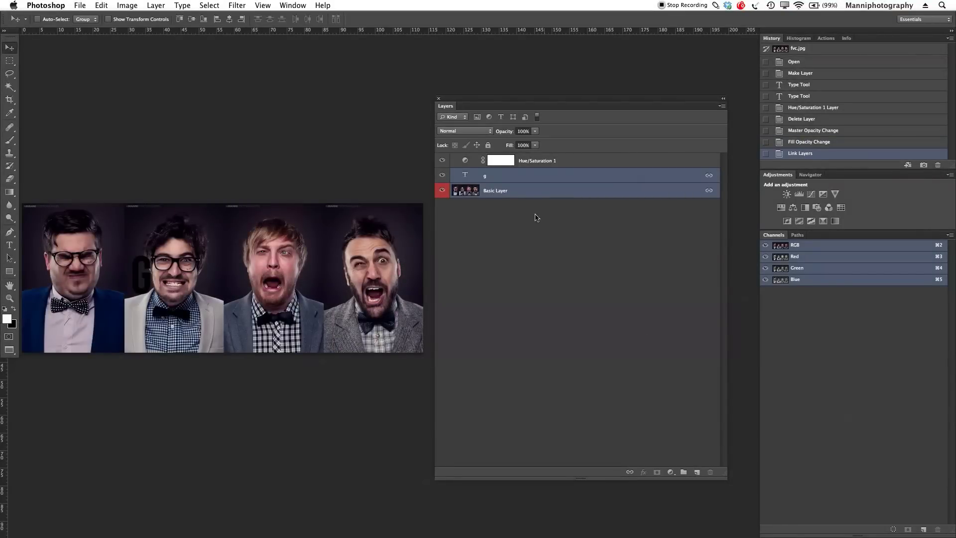
Open and close the Basic Layer's Layer Style settings, then shift the layer up one position and back down
{"action": "double_click", "coordinate": [518, 194]}
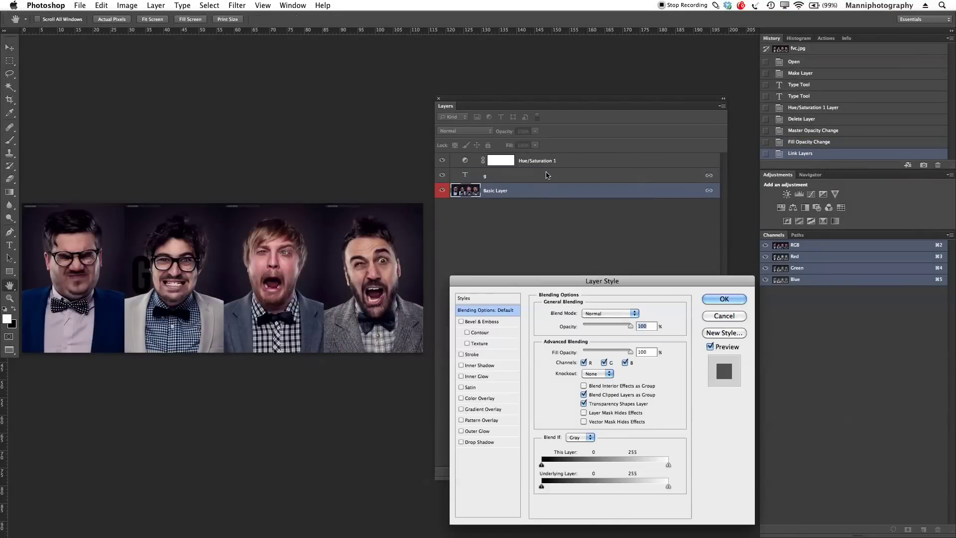
{"action": "left_click", "coordinate": [725, 295]}
{"action": "key", "text": "super+bracketright"}
{"action": "key", "text": "super+bracketleft"}
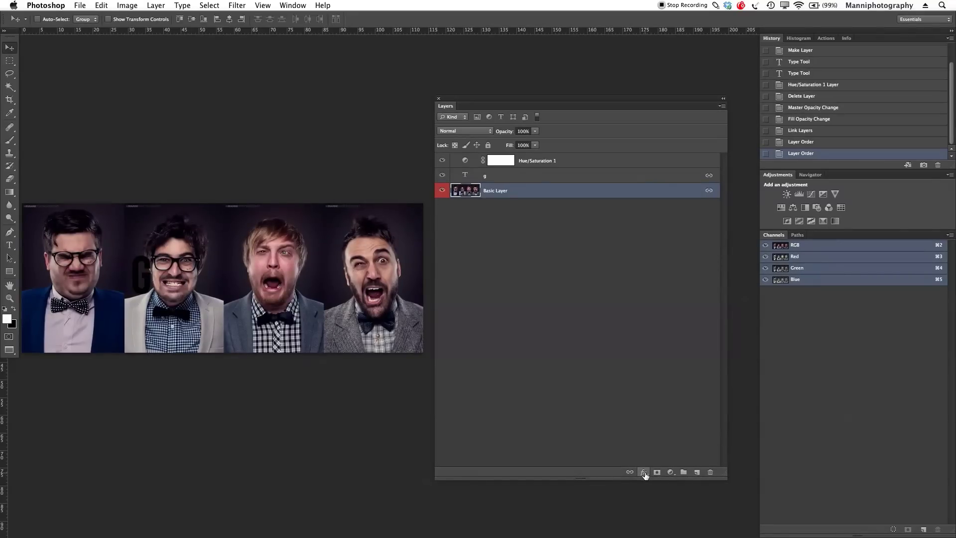
Review the available layer effects and the Basic Layer's Layer Style options, then cancel without applying any
{"action": "left_click", "coordinate": [644, 473]}
{"action": "left_click", "coordinate": [643, 472]}
{"action": "left_click", "coordinate": [643, 472]}
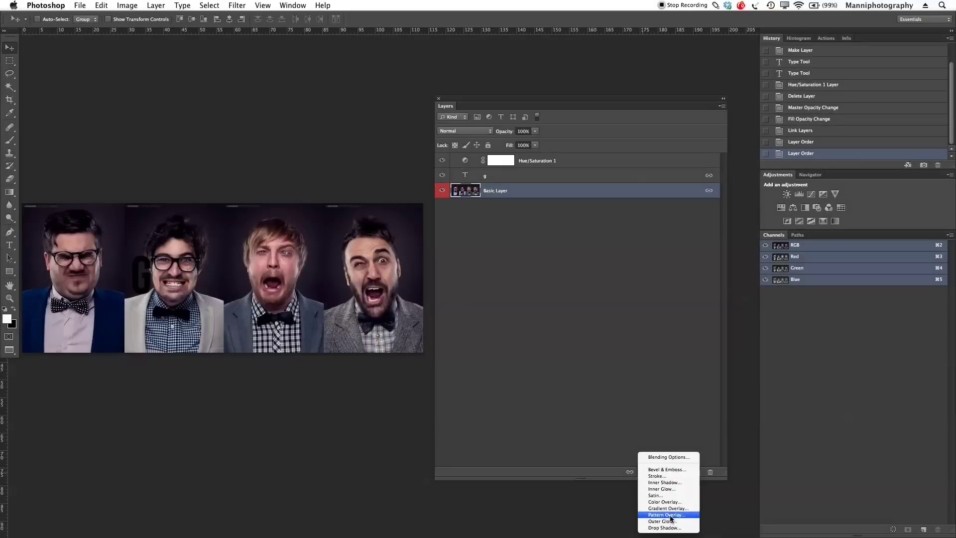
{"action": "left_click", "coordinate": [665, 514]}
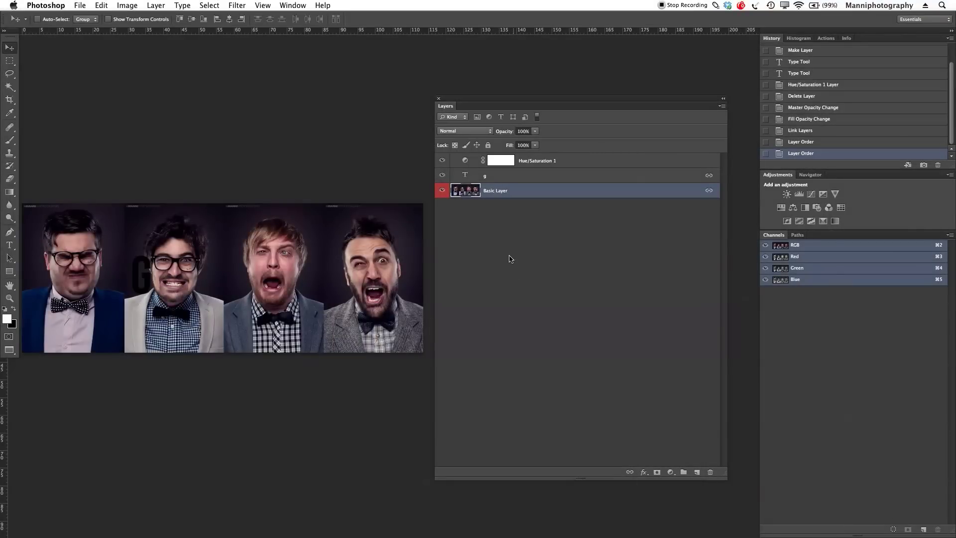
{"action": "double_click", "coordinate": [516, 194]}
{"action": "left_click_drag", "start_coordinate": [540, 280], "coordinate": [531, 247]}
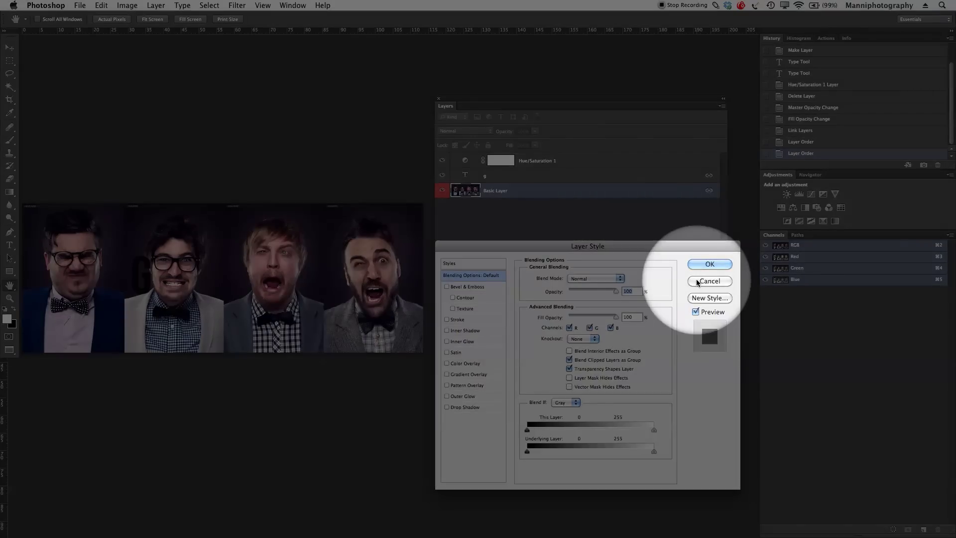
{"action": "left_click", "coordinate": [696, 280]}
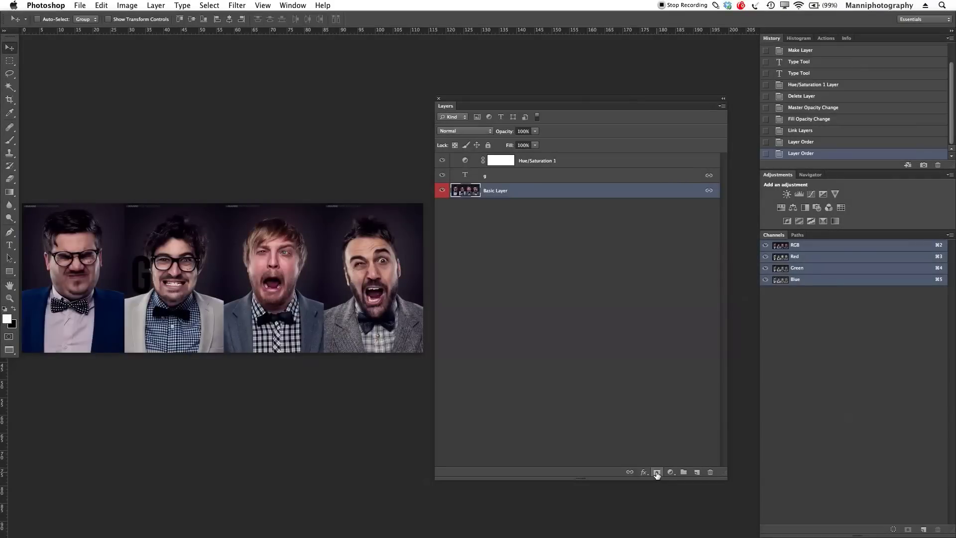
Add a layer mask to the Basic Layer and a Brightness/Contrast adjustment layer above it, closing the adjustment's properties
{"action": "left_click", "coordinate": [657, 472]}
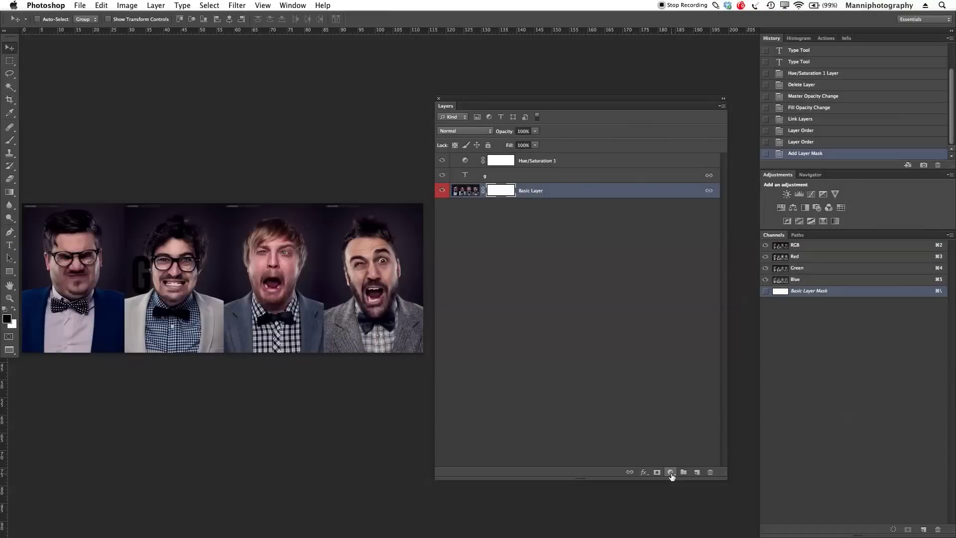
{"action": "left_click", "coordinate": [671, 473]}
{"action": "scroll", "coordinate": [670, 498], "scroll_direction": "down", "scroll_amount": 5}
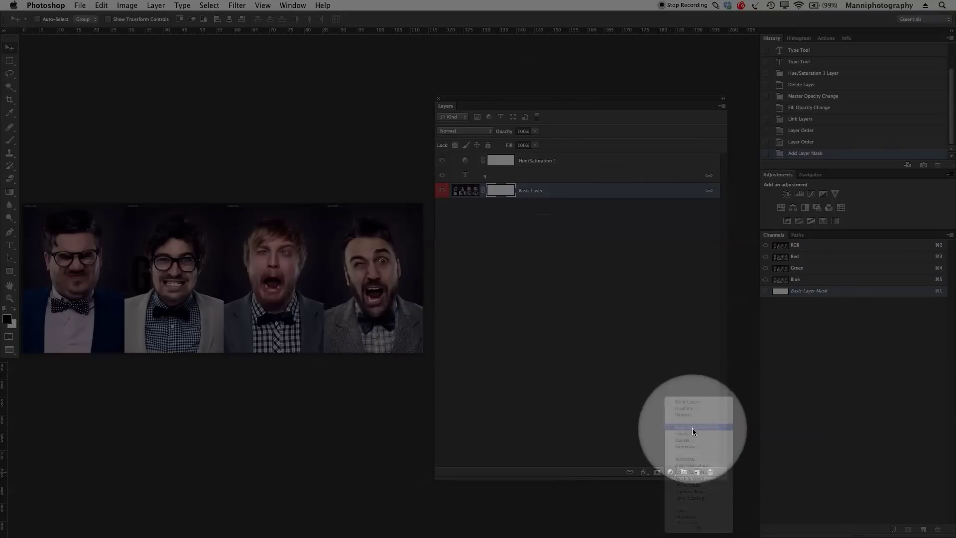
{"action": "left_click", "coordinate": [692, 428]}
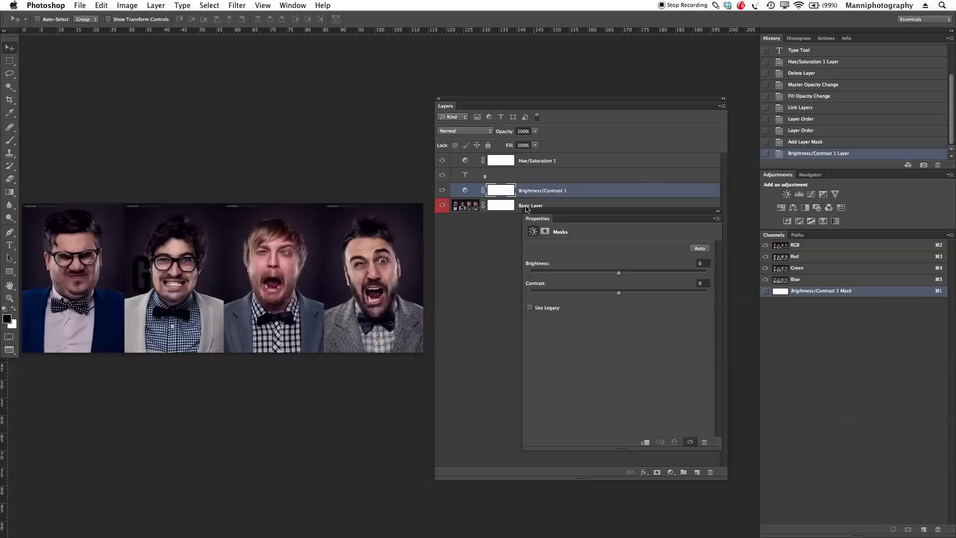
{"action": "left_click", "coordinate": [526, 210]}
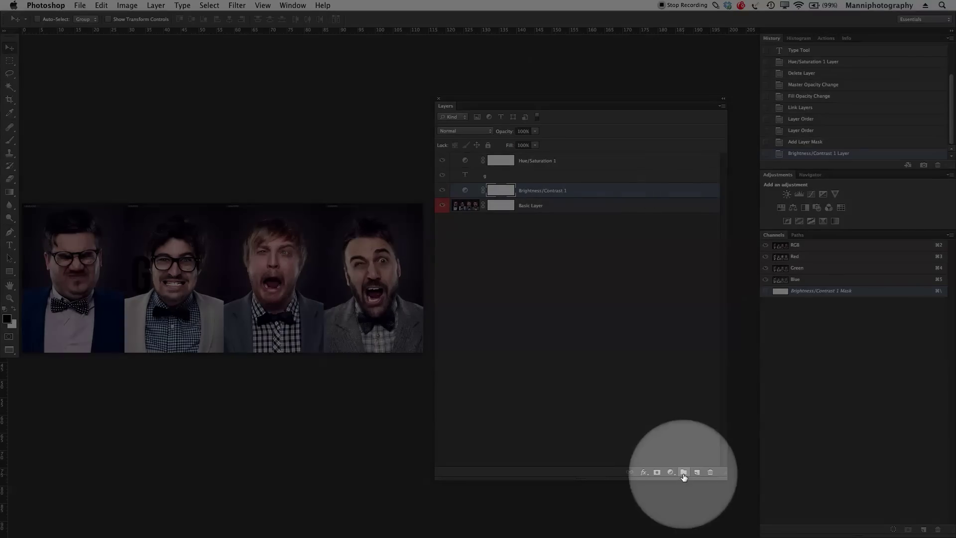
Create a new layer group, move the Brightness/Contrast layer into it and collapse the group
{"action": "left_click", "coordinate": [684, 473]}
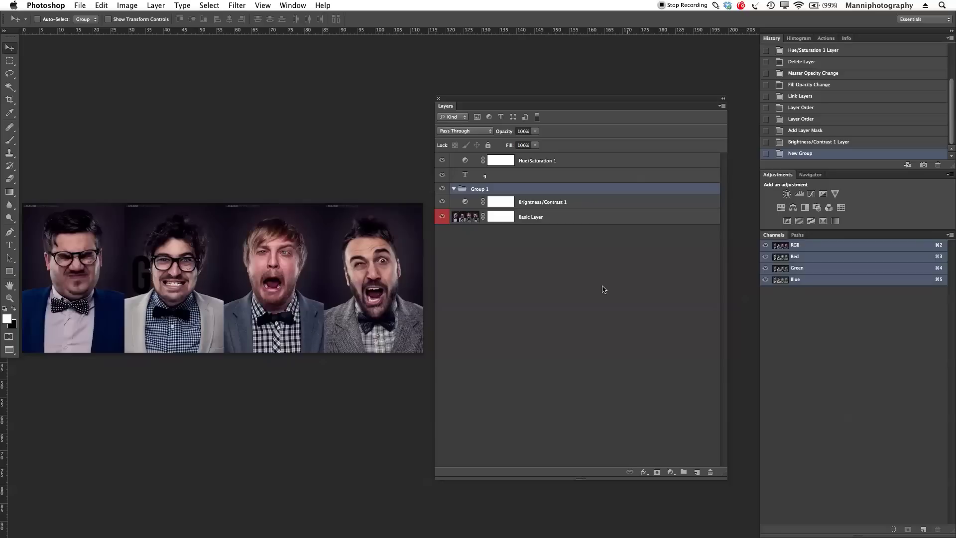
{"action": "left_click_drag", "start_coordinate": [579, 206], "coordinate": [480, 194]}
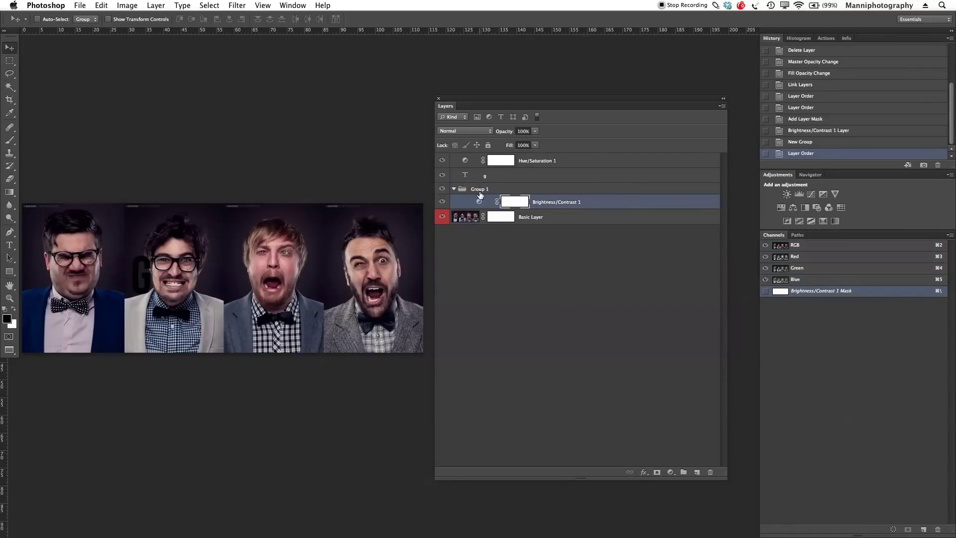
{"action": "left_click", "coordinate": [455, 189]}
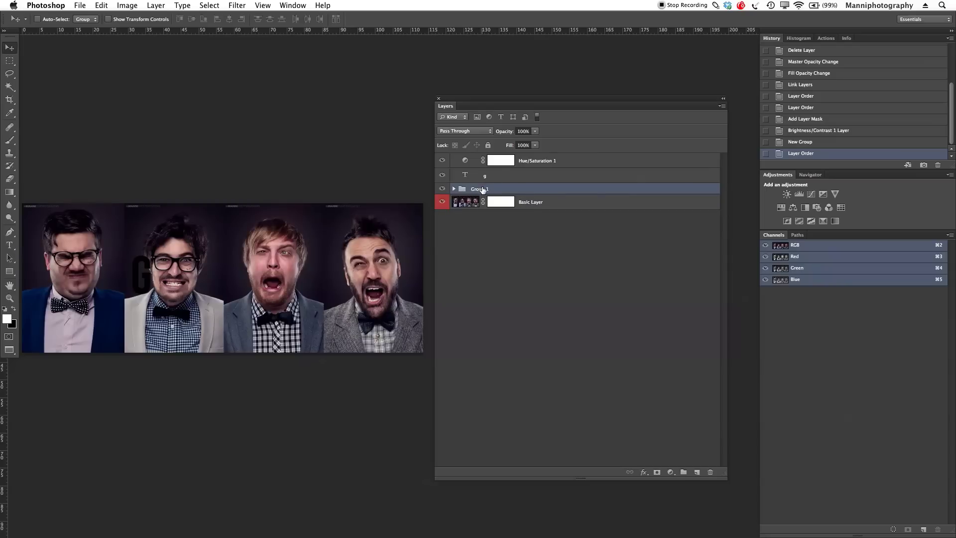
Move the Basic Layer into the collapsed Group 1 and rename the group as Group1
{"action": "left_click_drag", "start_coordinate": [535, 205], "coordinate": [534, 192]}
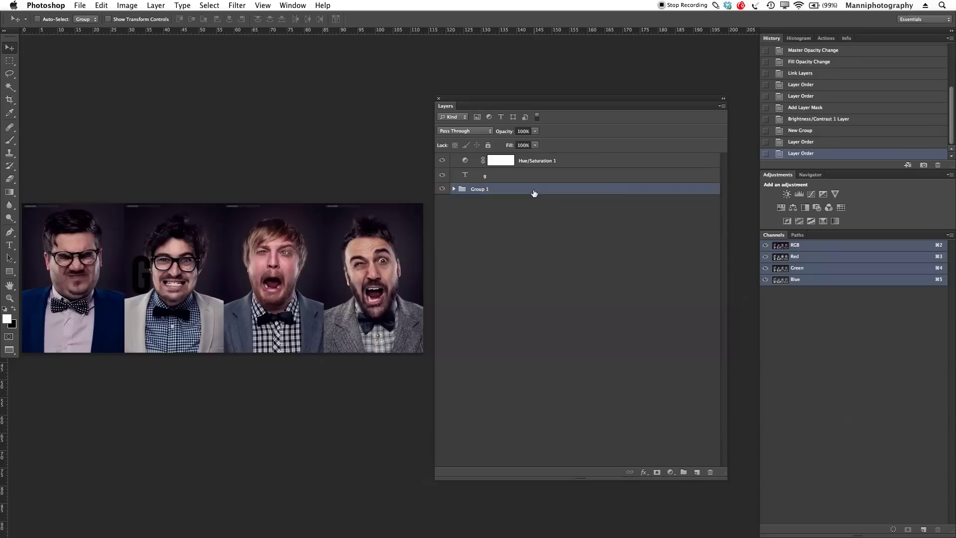
{"action": "double_click", "coordinate": [484, 189]}
{"action": "type", "text": "g"}
{"action": "left_click", "coordinate": [463, 171]}
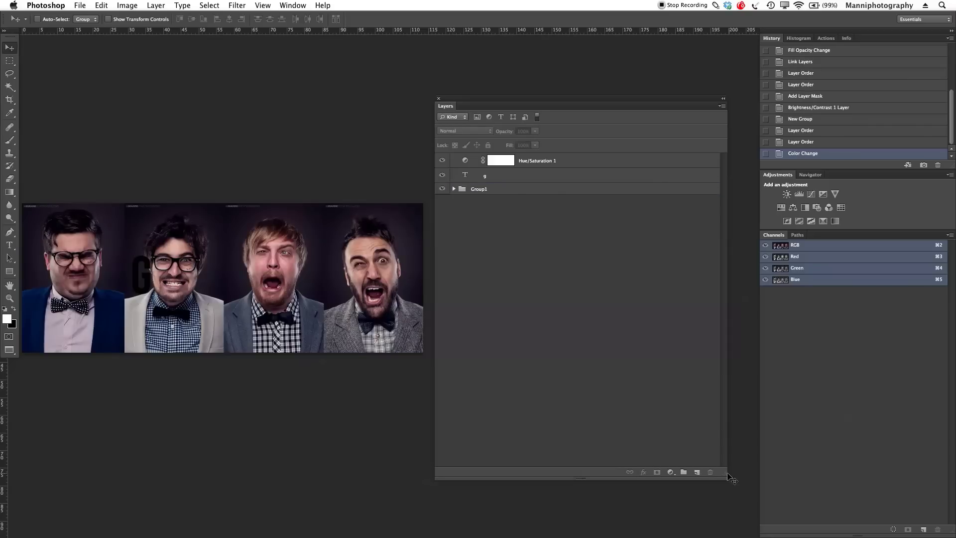
Add a new empty layer and place a duplicate of the Basic Layer above it, outside Group1
{"action": "left_click", "coordinate": [697, 472]}
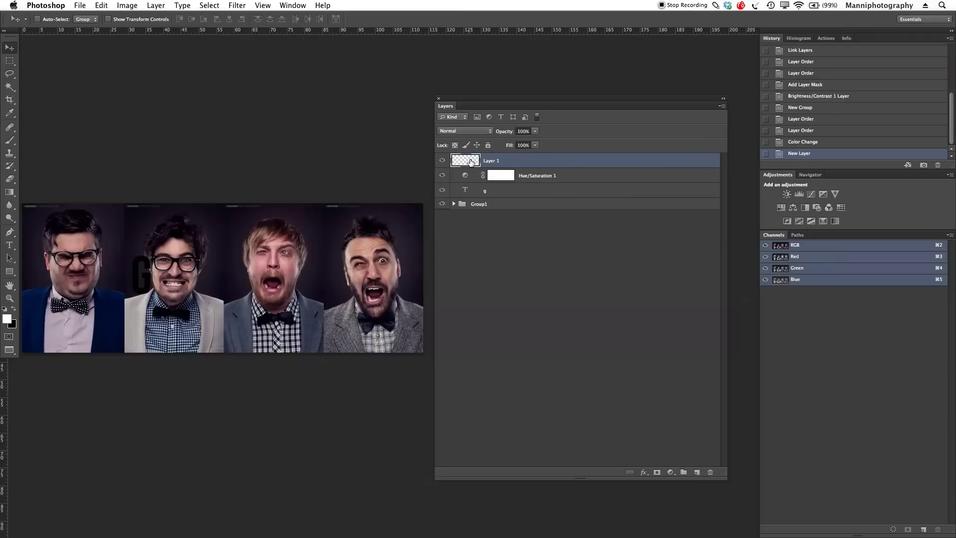
{"action": "left_click", "coordinate": [454, 205]}
{"action": "left_click_drag", "start_coordinate": [475, 234], "coordinate": [698, 472]}
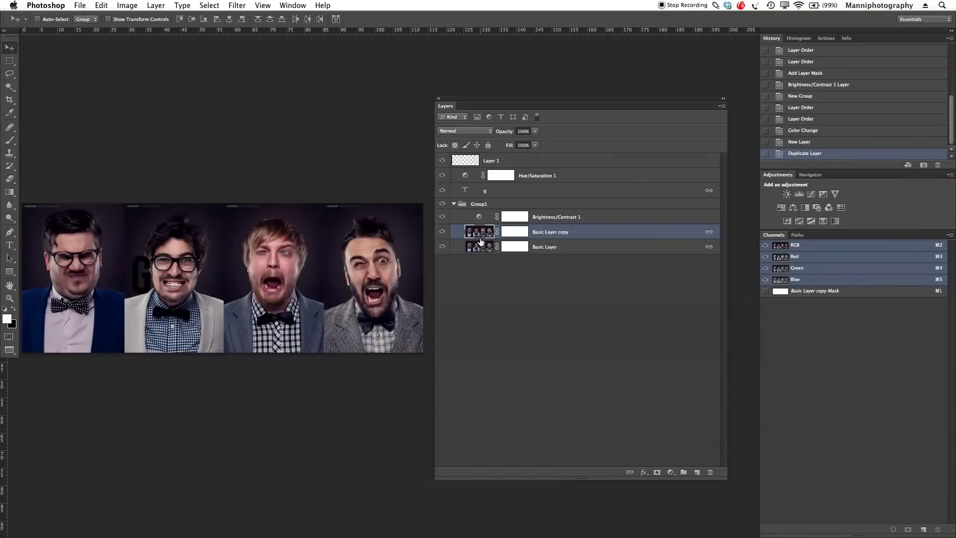
{"action": "left_click_drag", "start_coordinate": [480, 242], "coordinate": [491, 156]}
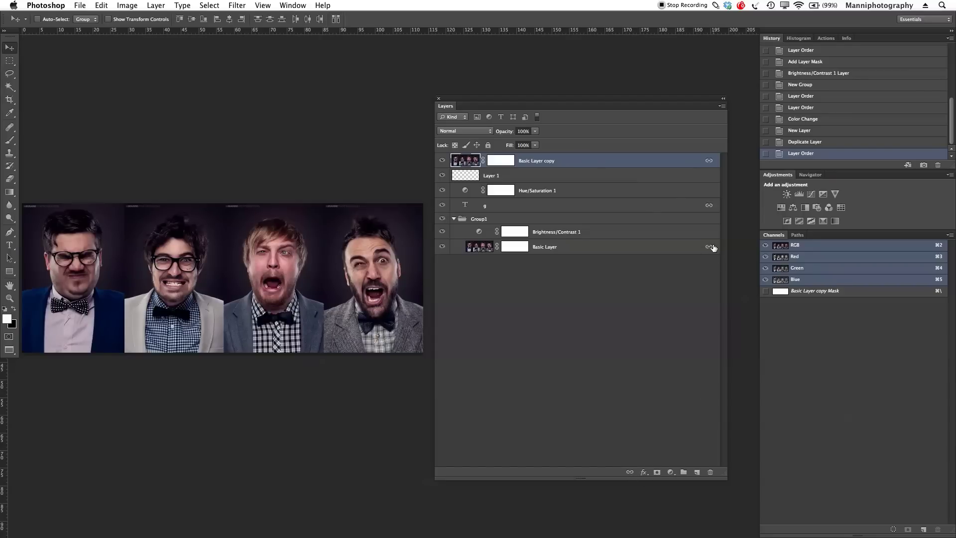
Toggle the text layer's link off and on, then unlink the Basic Layer copy, the text layer and the Basic Layer
{"action": "left_click", "coordinate": [708, 205], "text": "shift"}
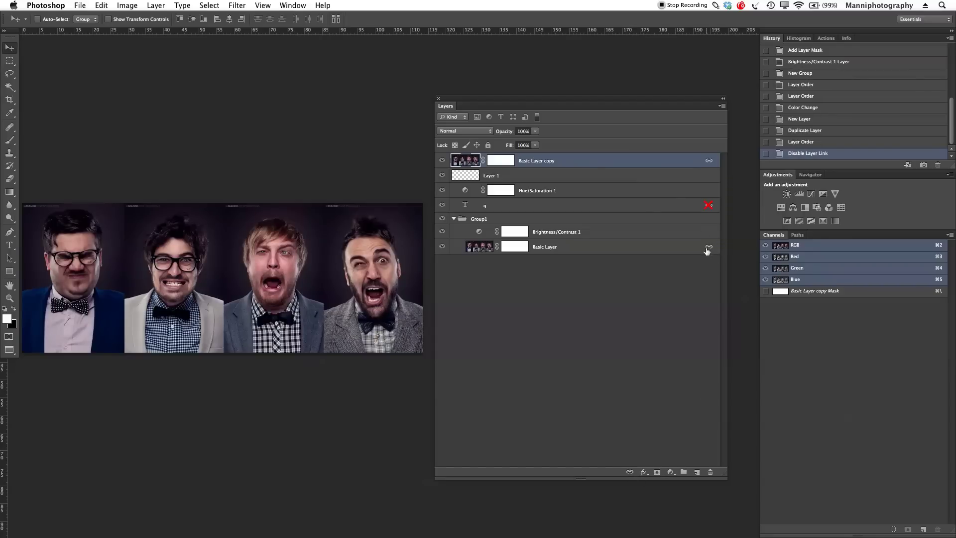
{"action": "left_click", "coordinate": [709, 205], "text": "shift"}
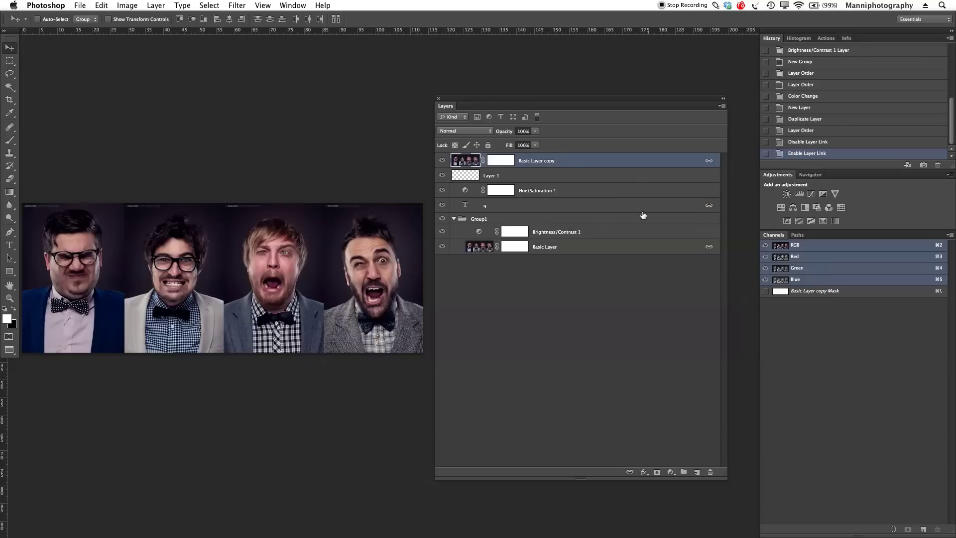
{"action": "left_click", "coordinate": [598, 208], "text": "shift"}
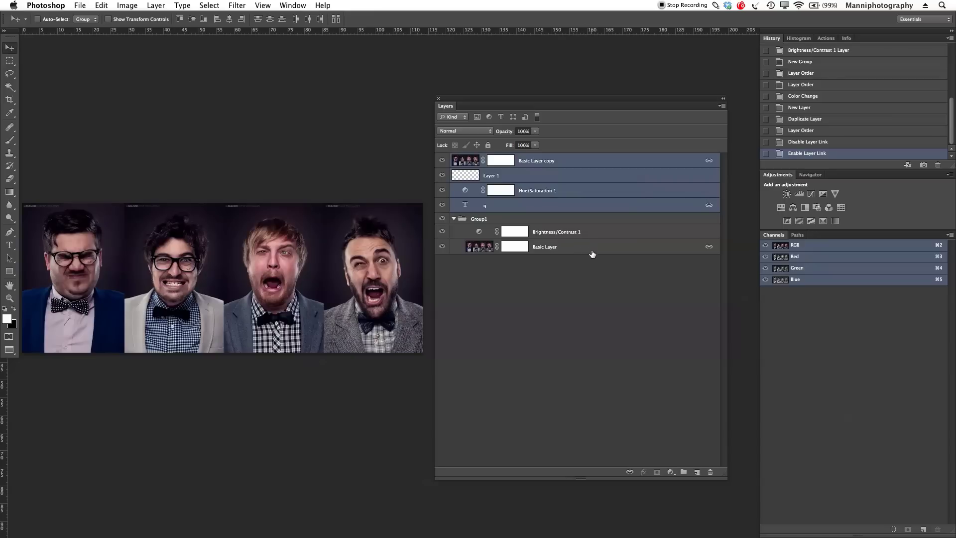
{"action": "left_click", "coordinate": [612, 252]}
{"action": "left_click", "coordinate": [584, 205], "text": "super"}
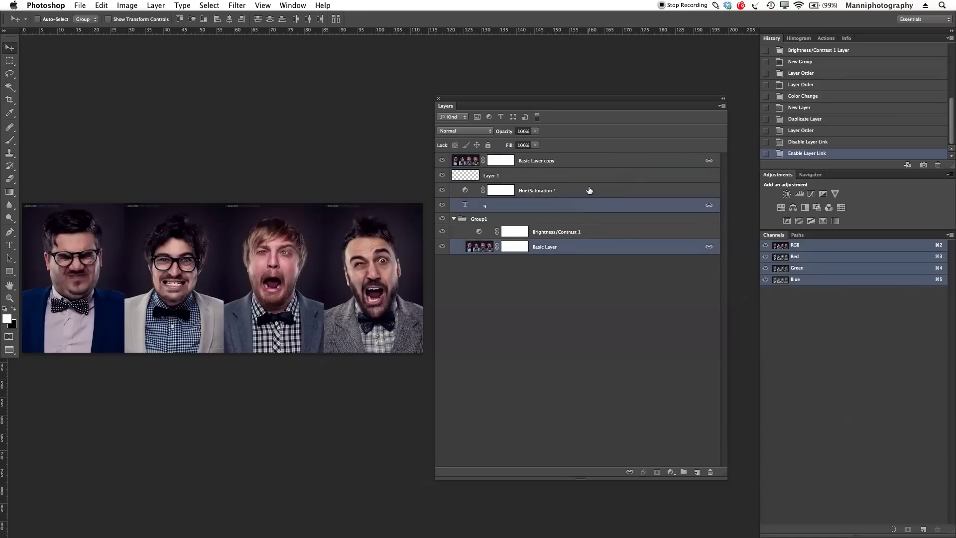
{"action": "left_click", "coordinate": [607, 162], "text": "super"}
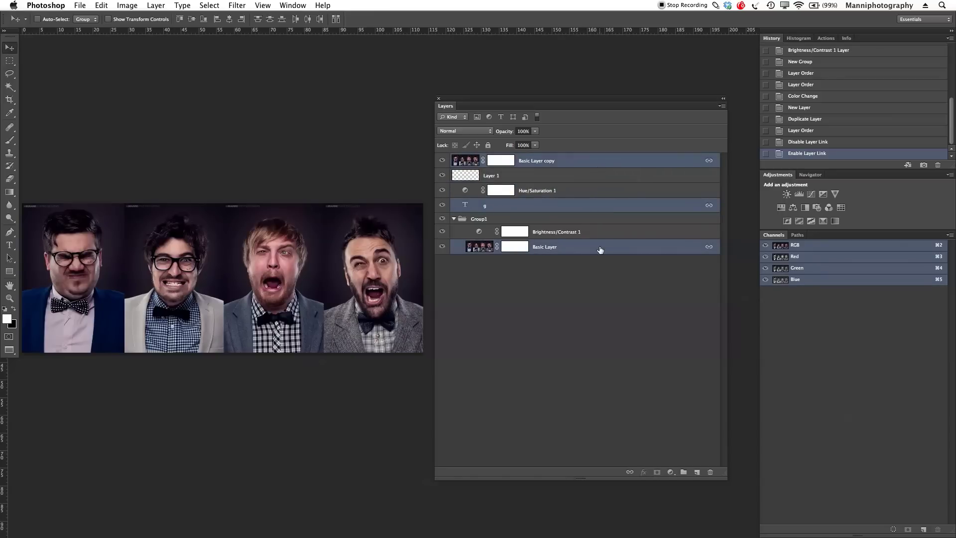
{"action": "left_click", "coordinate": [630, 472]}
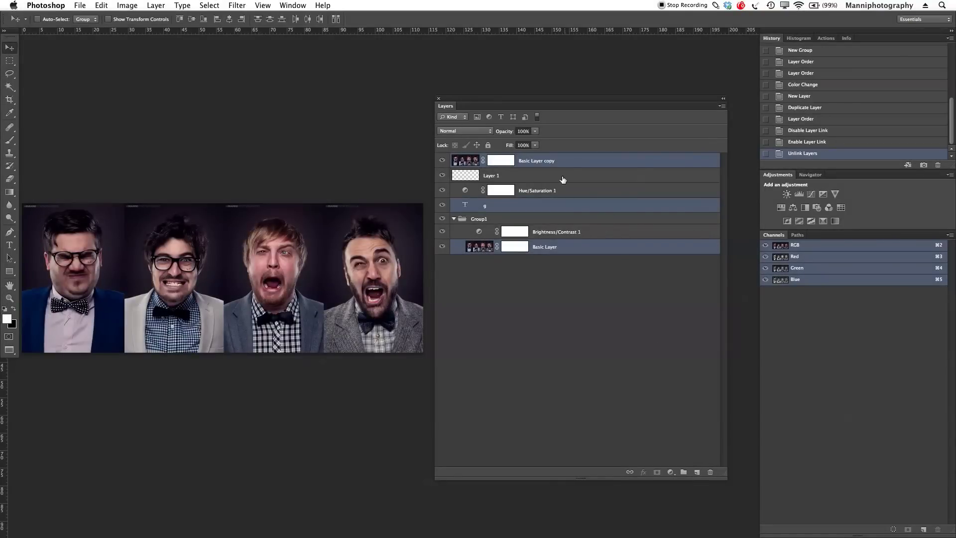
{"action": "left_click", "coordinate": [599, 305]}
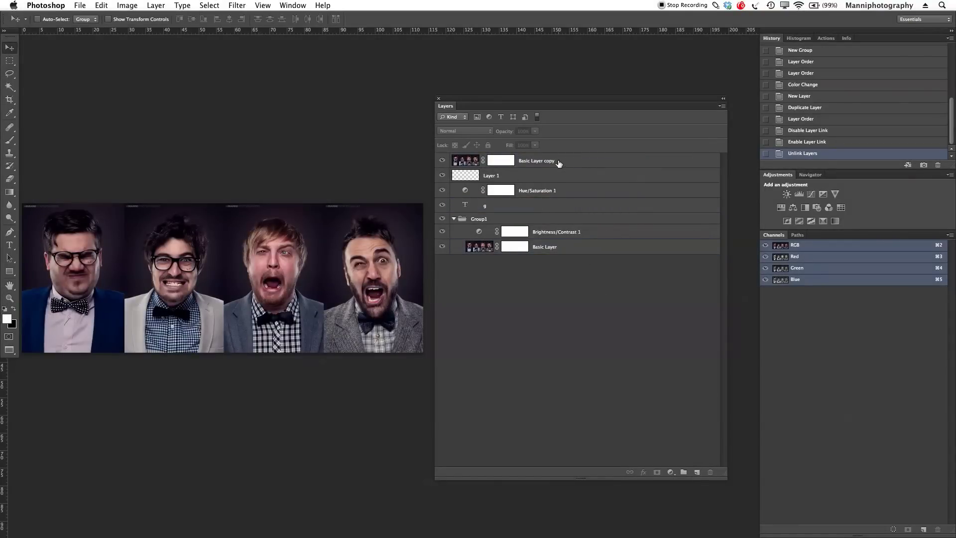
Delete the Basic Layer copy and the empty Layer 1
{"action": "left_click", "coordinate": [582, 161]}
{"action": "left_click_drag", "start_coordinate": [514, 165], "coordinate": [711, 472]}
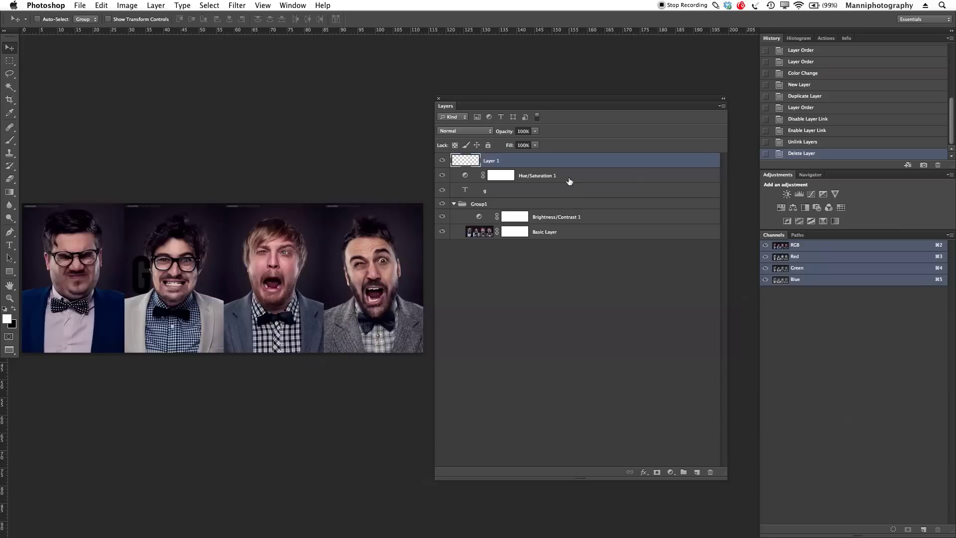
{"action": "left_click_drag", "start_coordinate": [490, 165], "coordinate": [710, 472]}
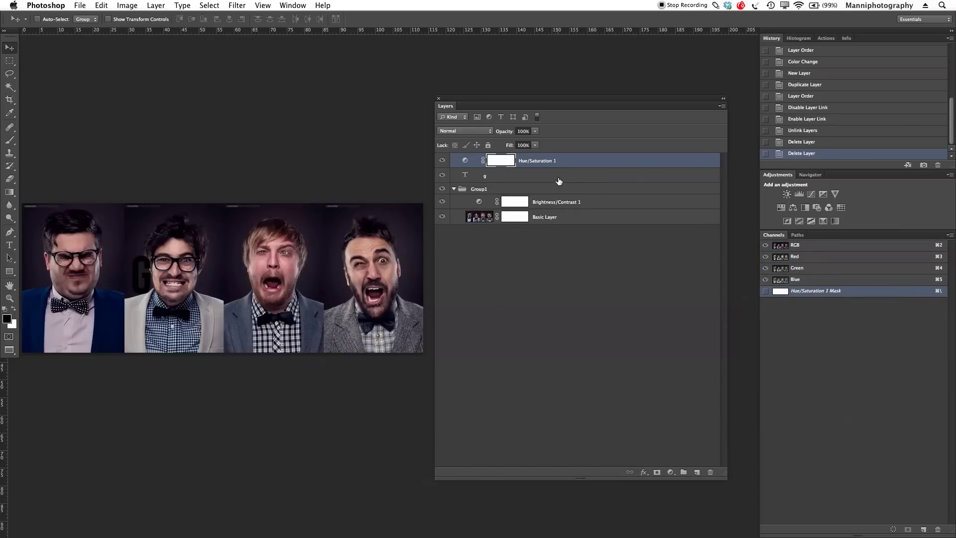
Put the Hue/Saturation and text layers into a new group, then expand and collapse that group
{"action": "left_click", "coordinate": [515, 176], "text": "shift"}
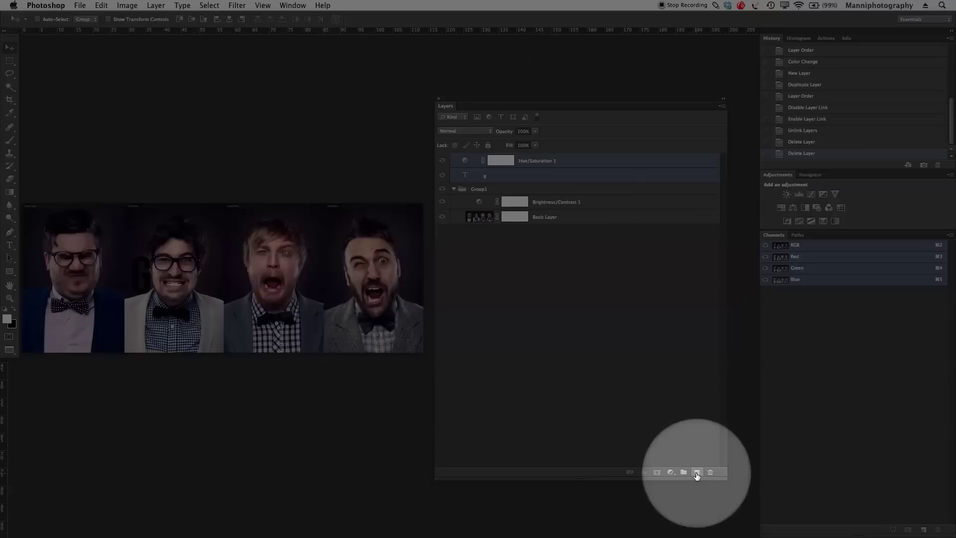
{"action": "left_click", "coordinate": [684, 471]}
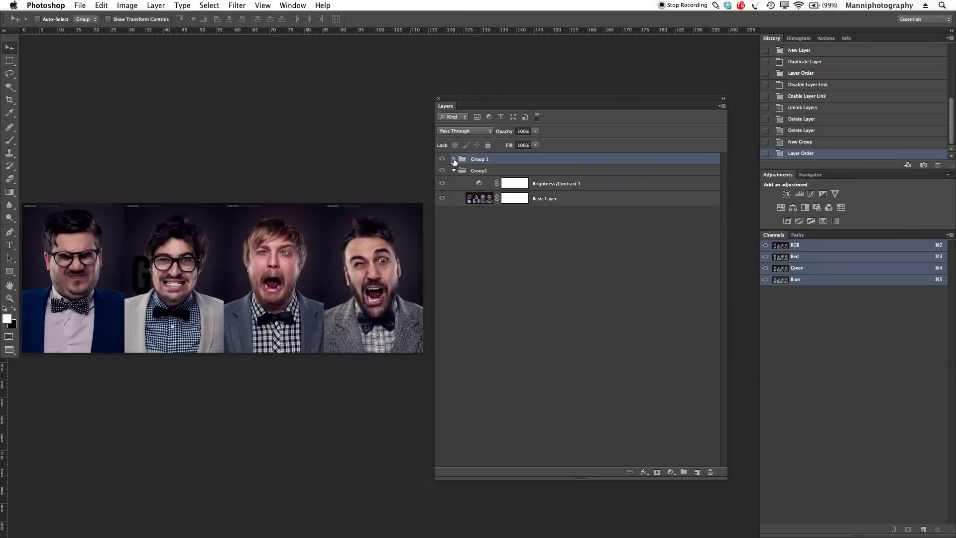
{"action": "left_click", "coordinate": [454, 159]}
{"action": "left_click", "coordinate": [453, 159]}
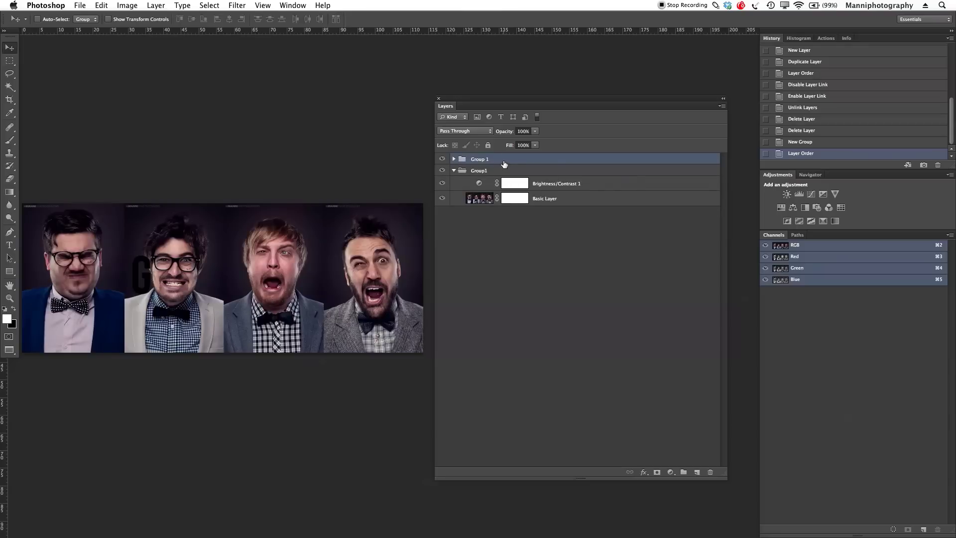